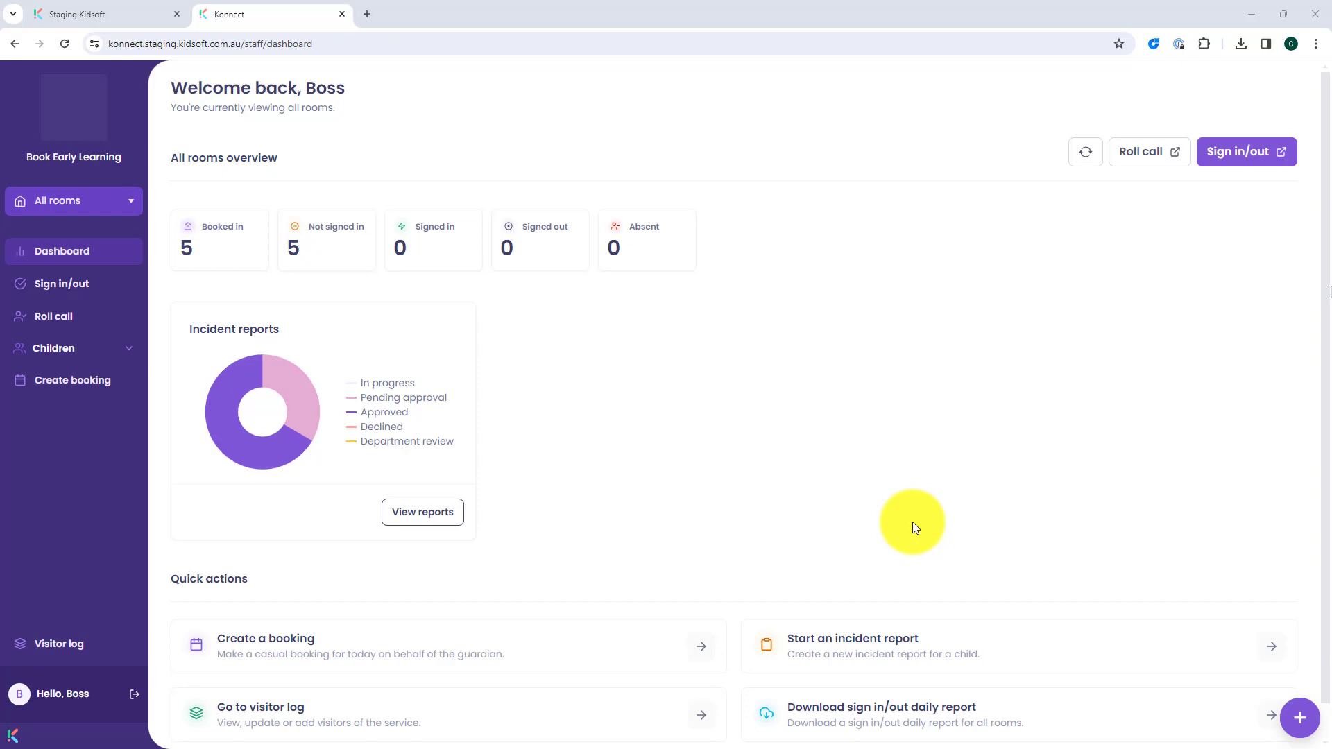
Step: Open the pending-approval incident report for review and read through it down to the required signature sections
{"action": "left_click", "coordinate": [422, 511]}
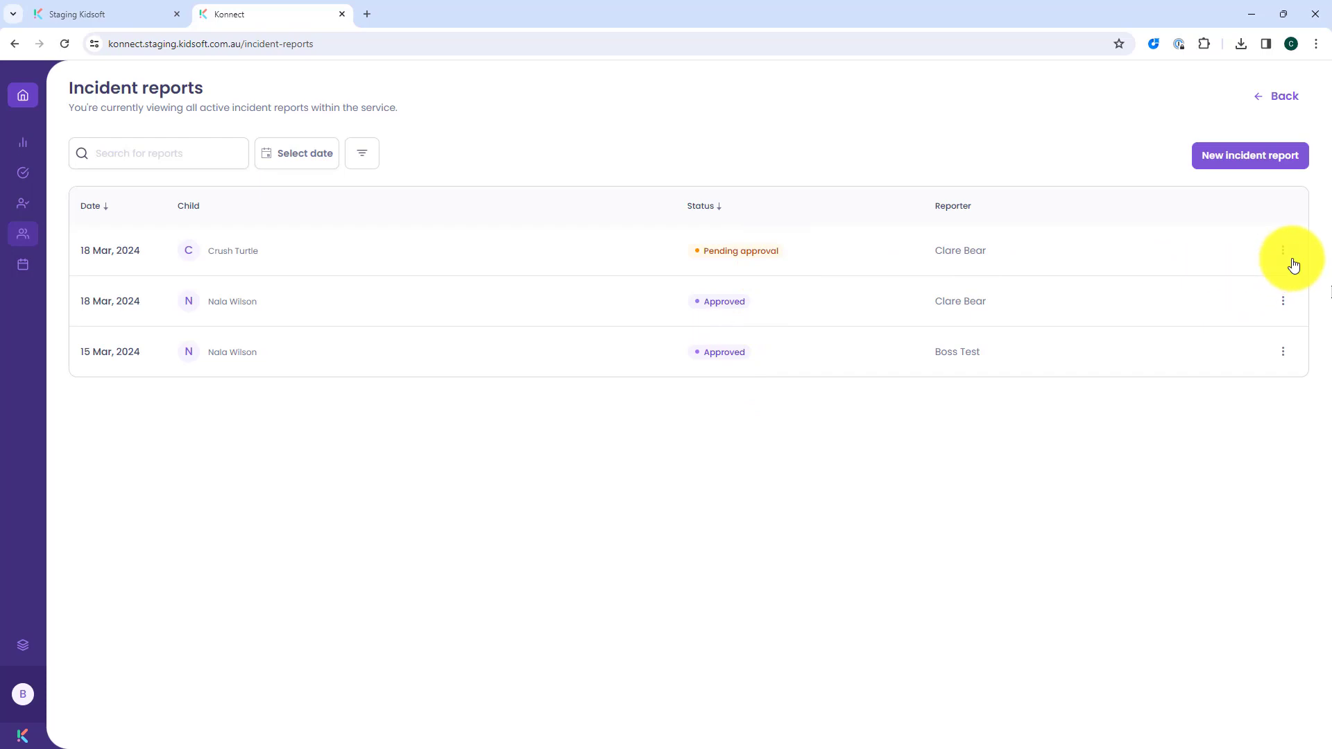
{"action": "left_click", "coordinate": [1289, 259]}
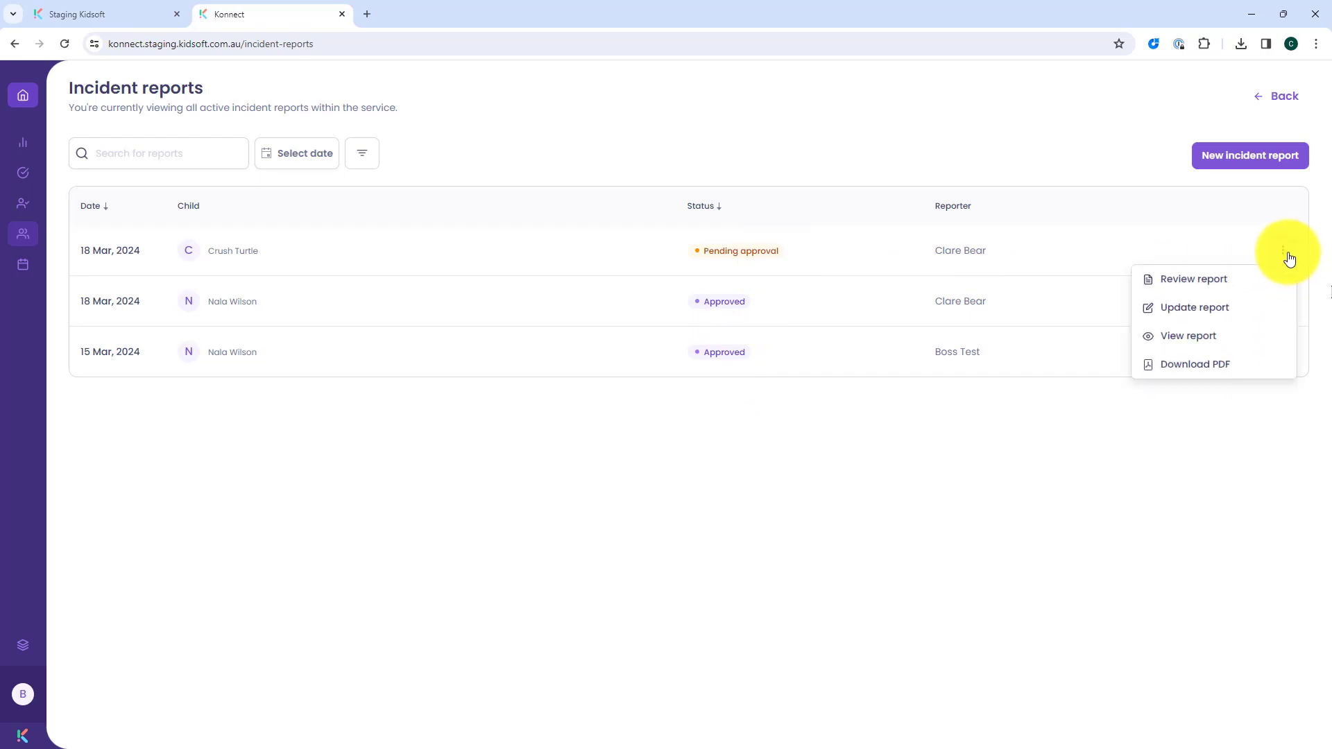
{"action": "left_click", "coordinate": [1227, 280]}
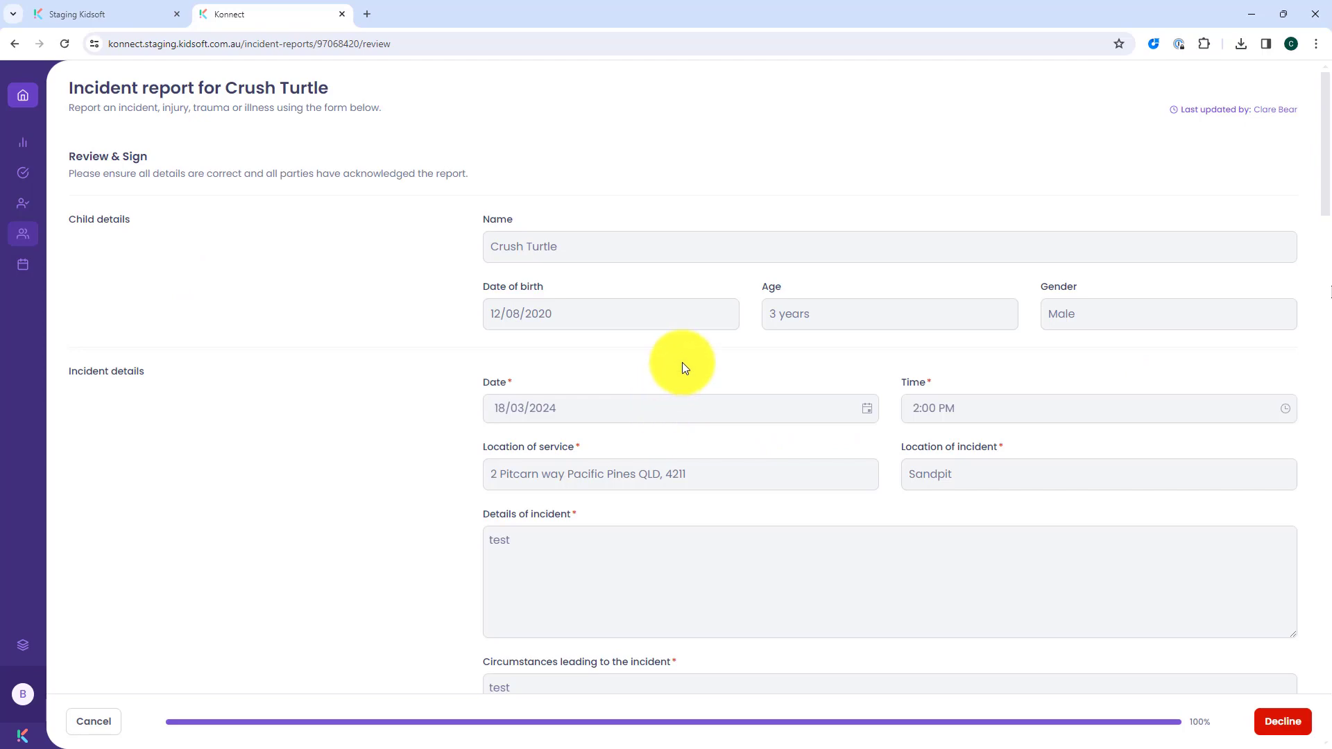
{"action": "scroll", "coordinate": [681, 363], "scroll_direction": "down", "scroll_amount": 8}
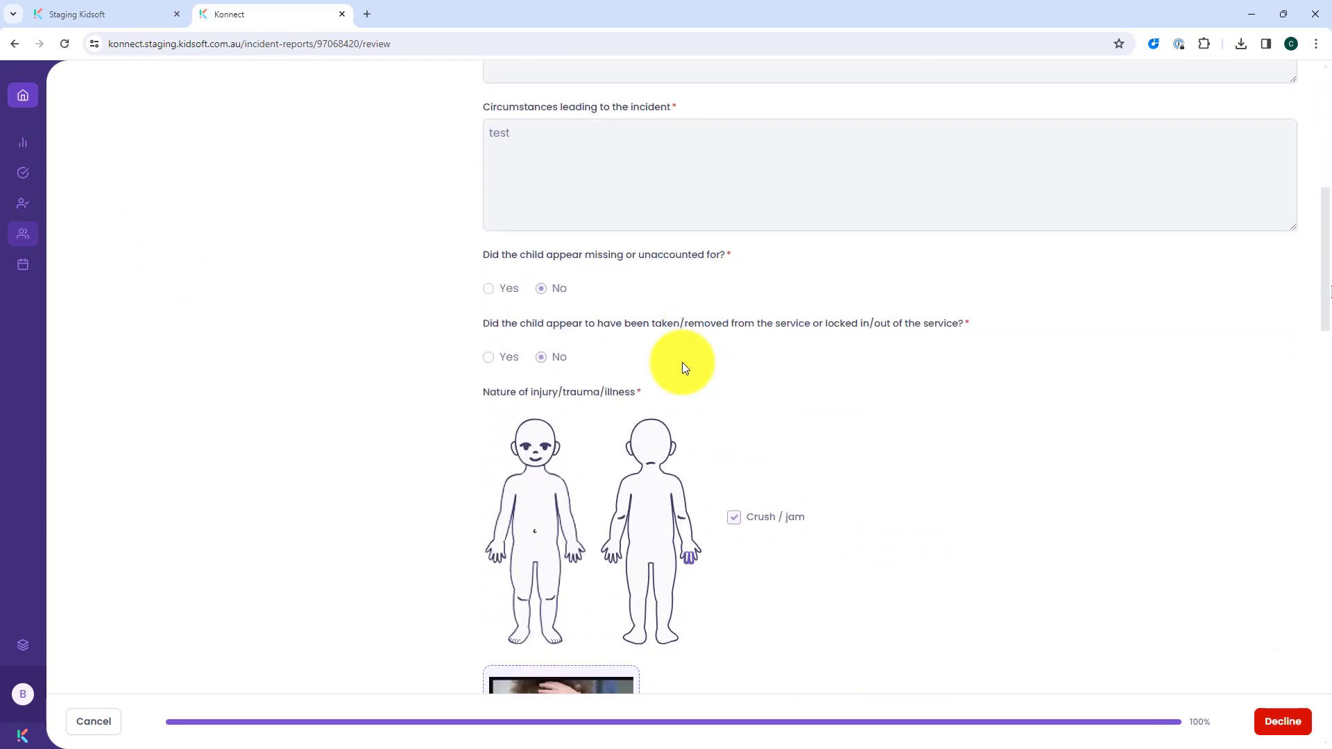
{"action": "scroll", "coordinate": [681, 362], "scroll_direction": "up", "scroll_amount": 3}
{"action": "scroll", "coordinate": [641, 253], "scroll_direction": "up", "scroll_amount": 3}
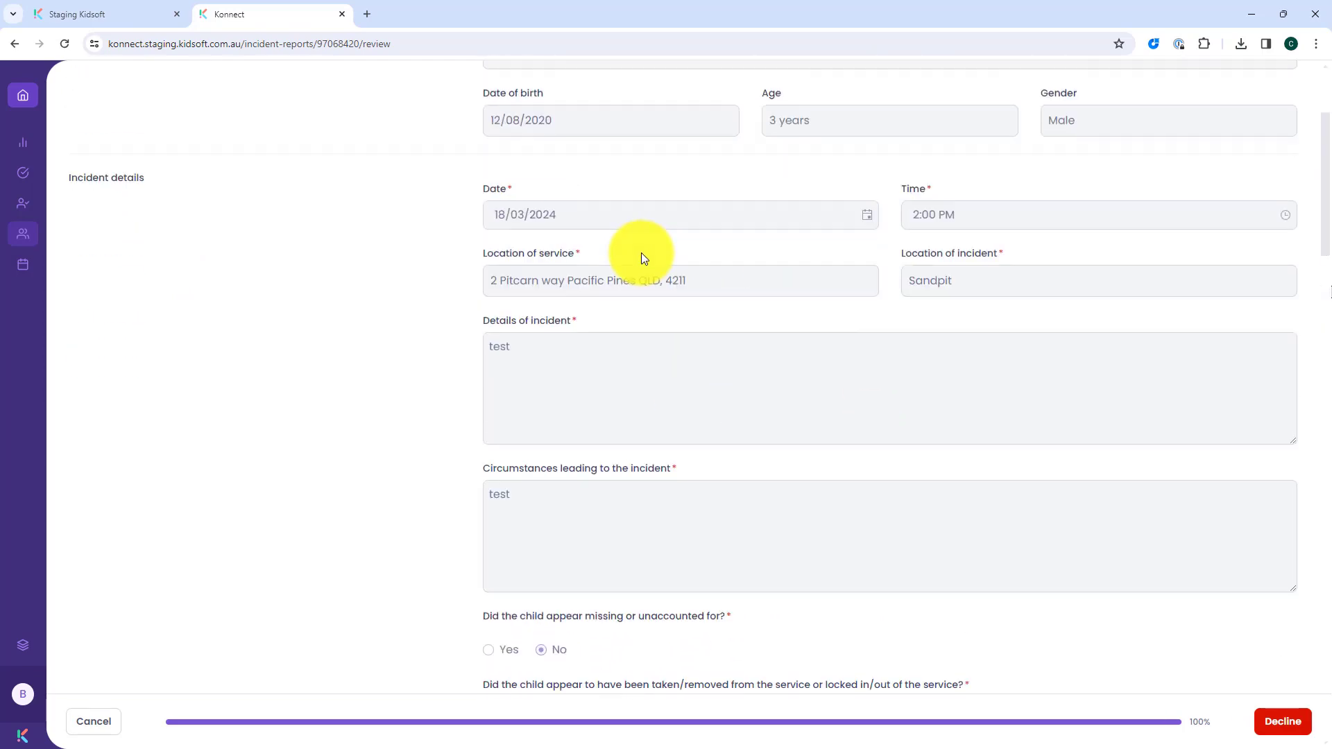
{"action": "scroll", "coordinate": [640, 252], "scroll_direction": "down", "scroll_amount": 7}
{"action": "scroll", "coordinate": [640, 253], "scroll_direction": "down", "scroll_amount": 20}
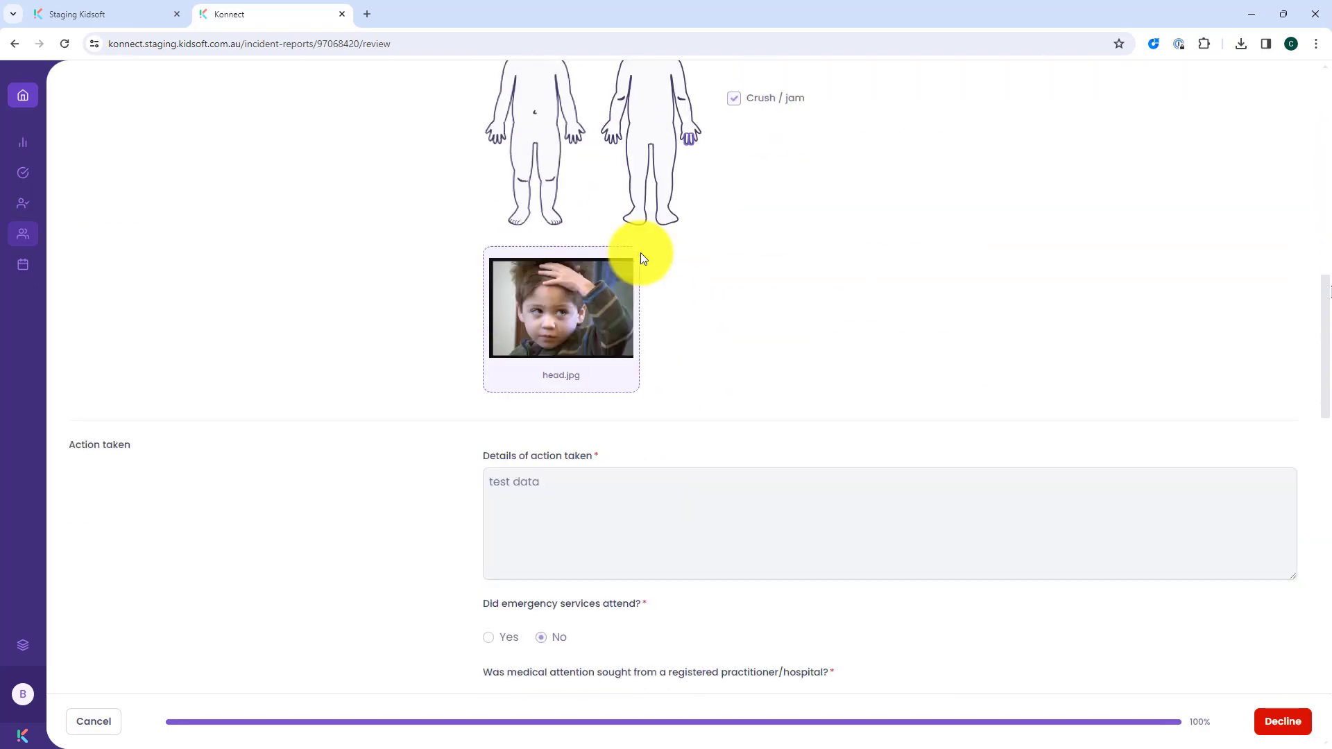
{"action": "scroll", "coordinate": [641, 252], "scroll_direction": "up", "scroll_amount": 3}
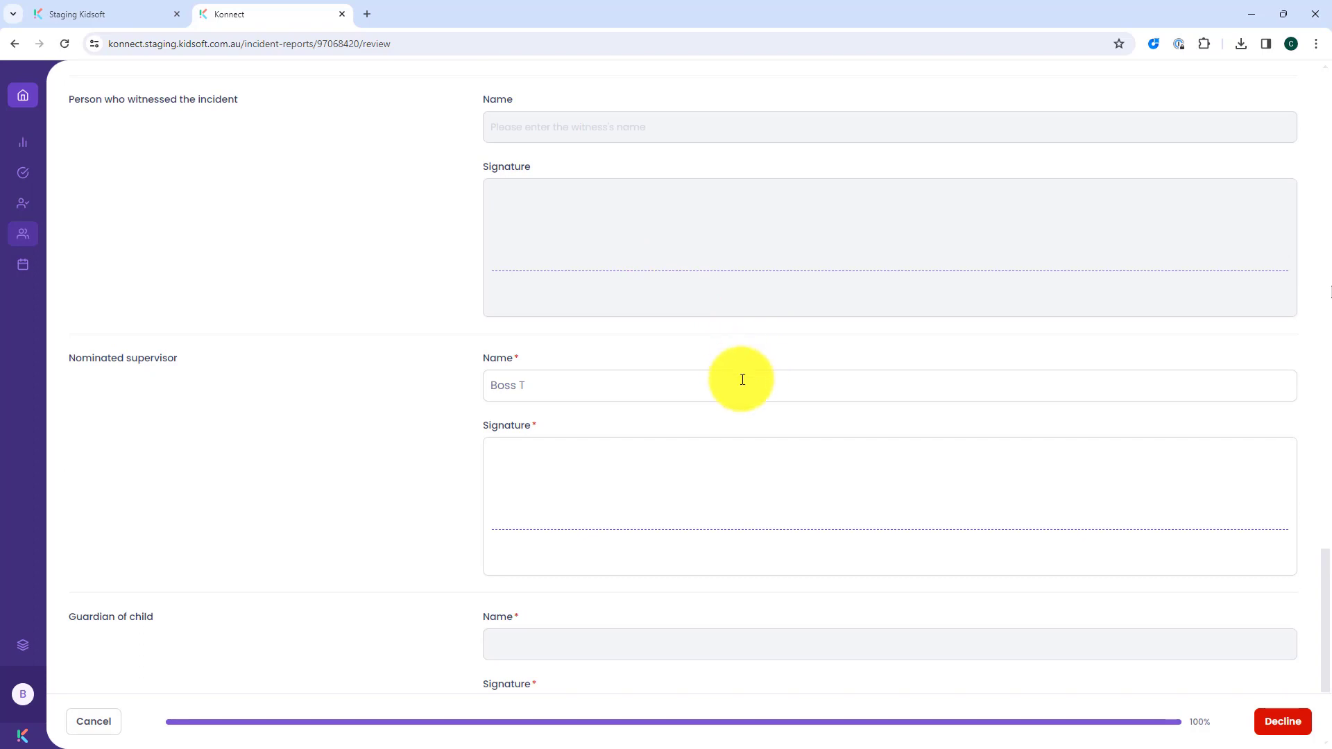
{"action": "scroll", "coordinate": [893, 468], "scroll_direction": "down", "scroll_amount": 1}
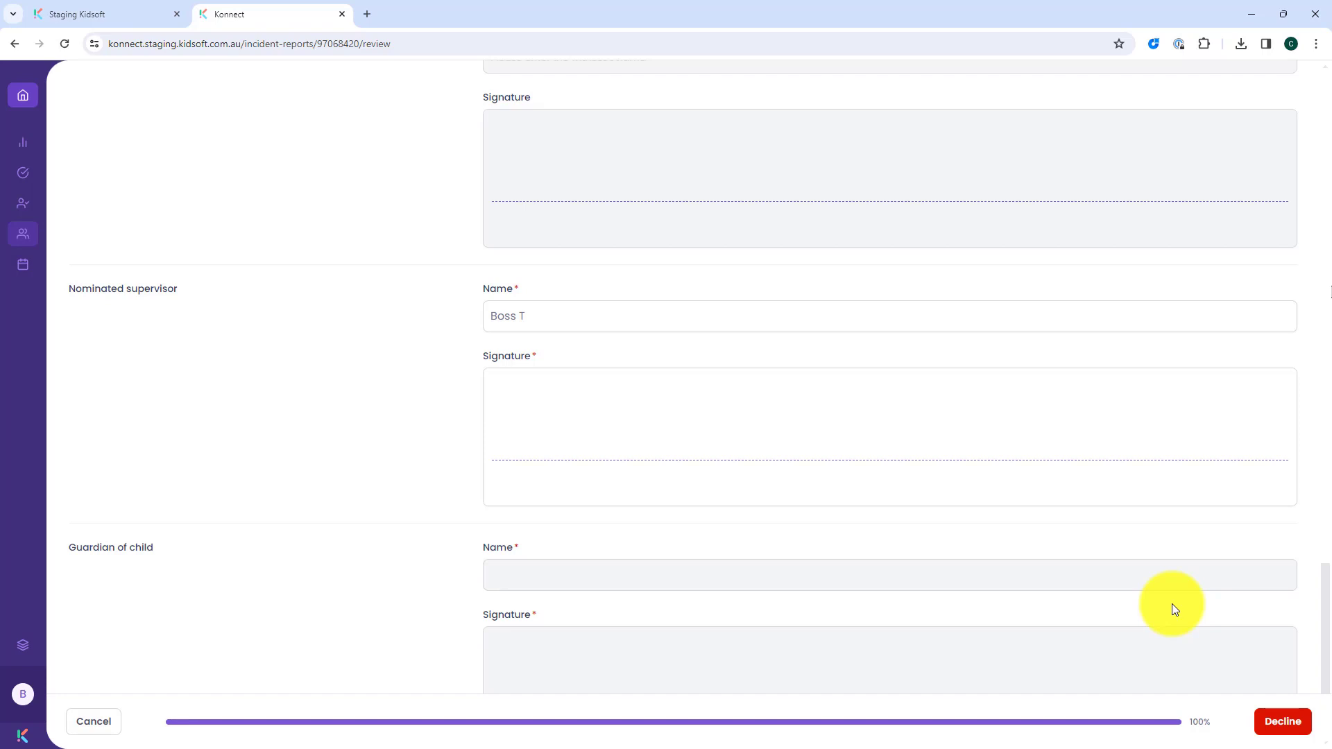
Step: Decline the incident report with the comment "test data" and submit it
{"action": "left_click", "coordinate": [1281, 722]}
{"action": "left_click", "coordinate": [651, 436]}
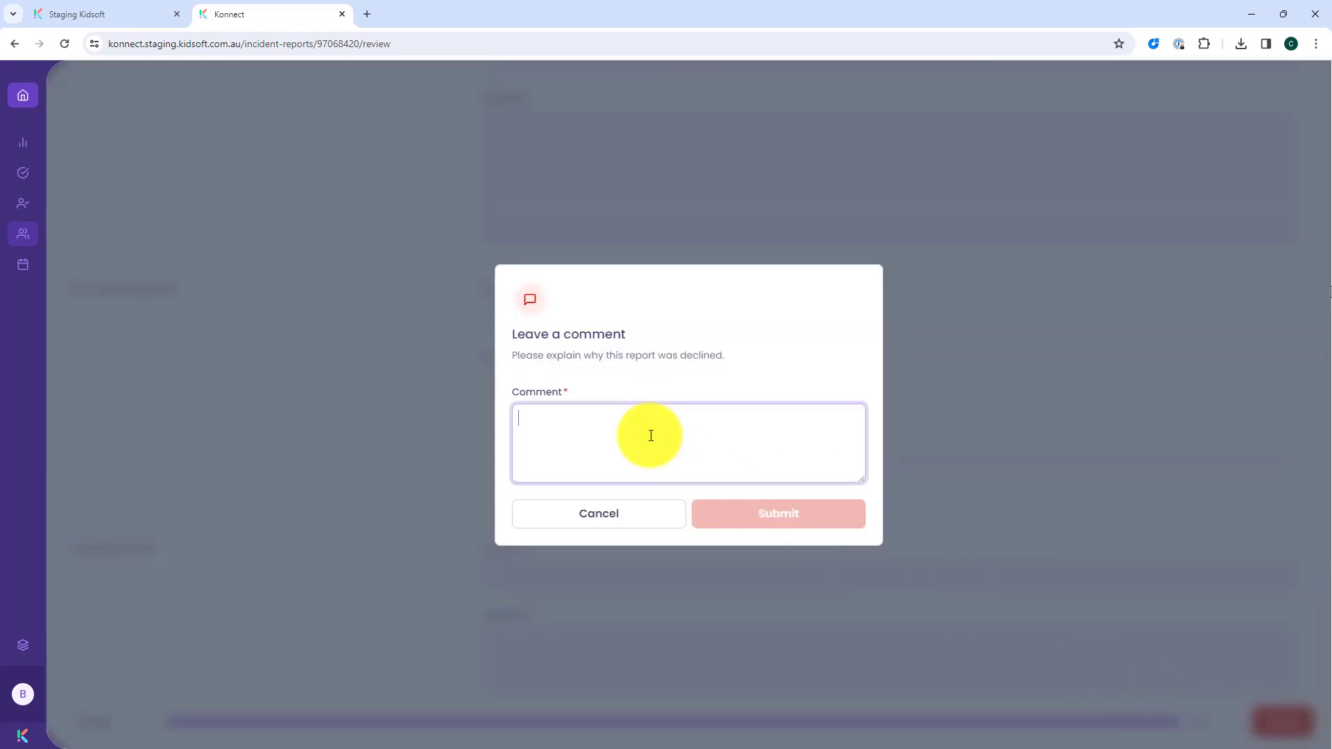
{"action": "type", "text": "test"}
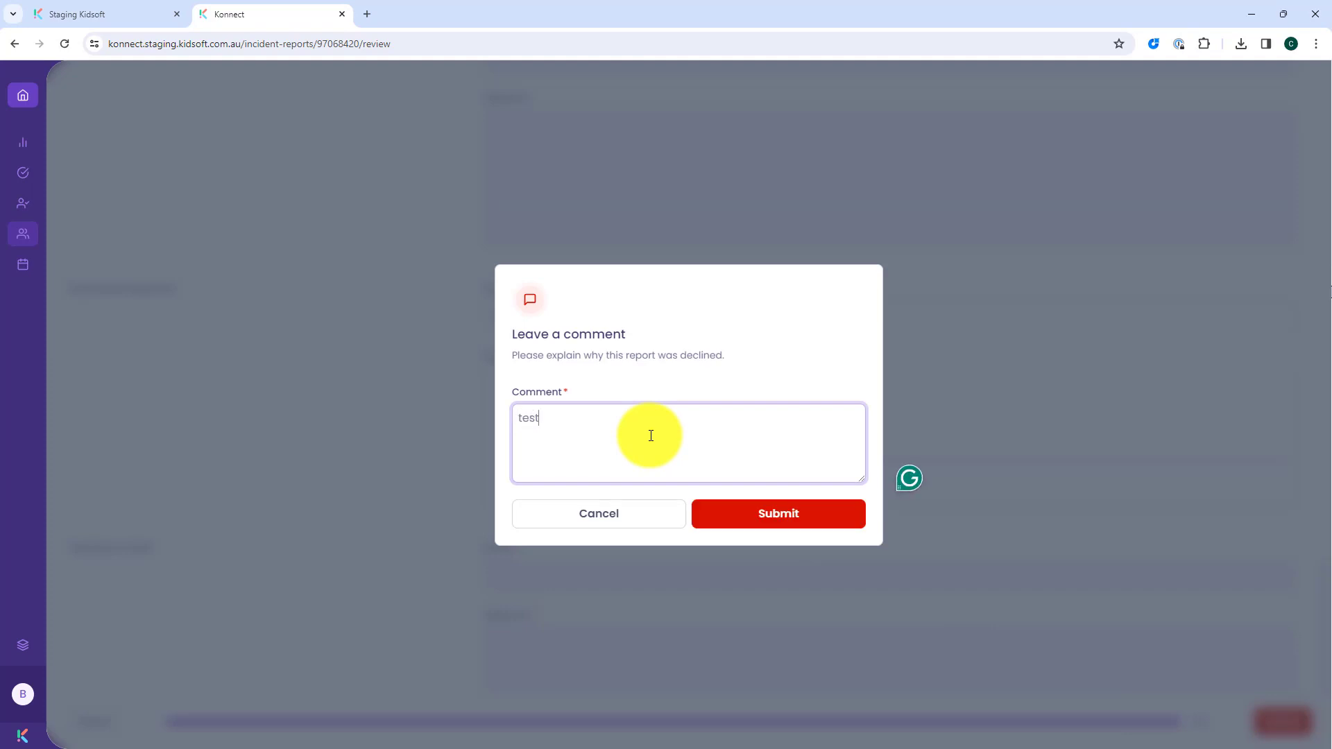
{"action": "type", "text": " data"}
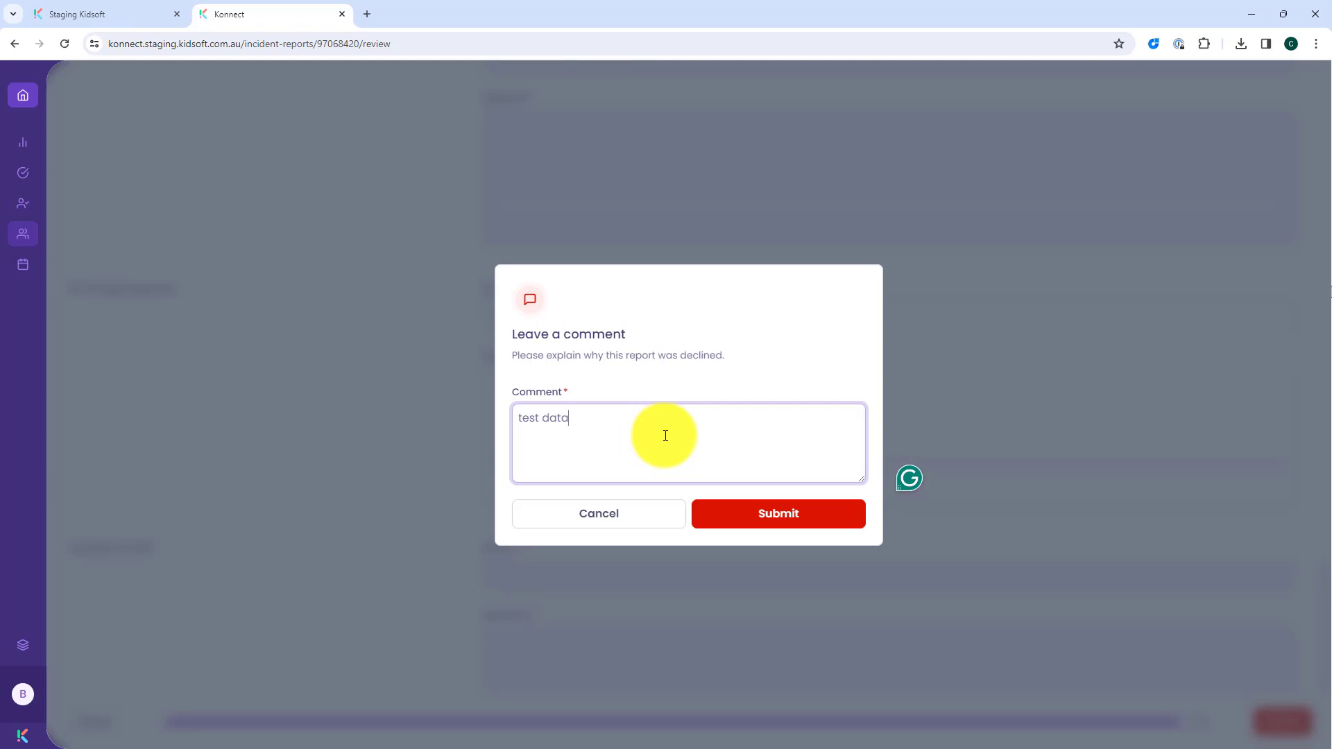
{"action": "left_click", "coordinate": [779, 523]}
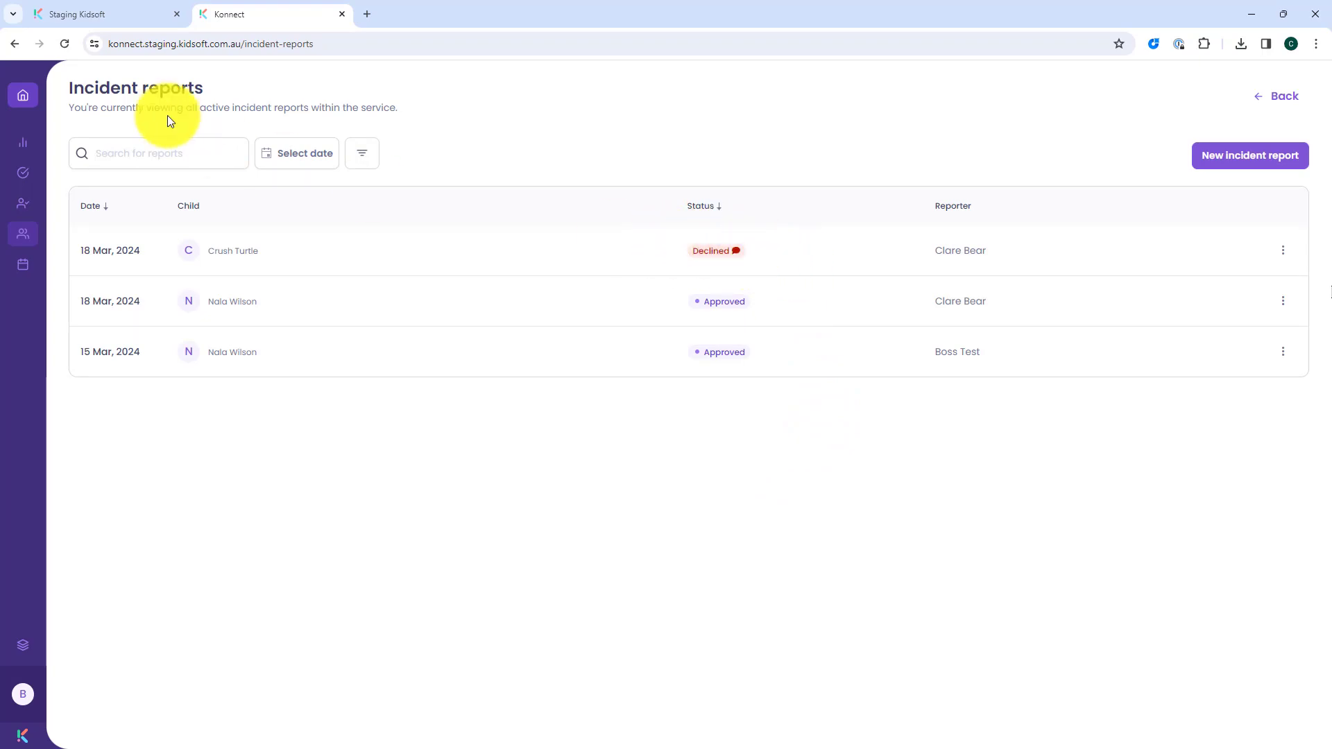
Step: Switch to Staging Kidsoft and open the declined incident report listing from the Information Centre
{"action": "left_click", "coordinate": [123, 21]}
{"action": "left_click", "coordinate": [410, 122]}
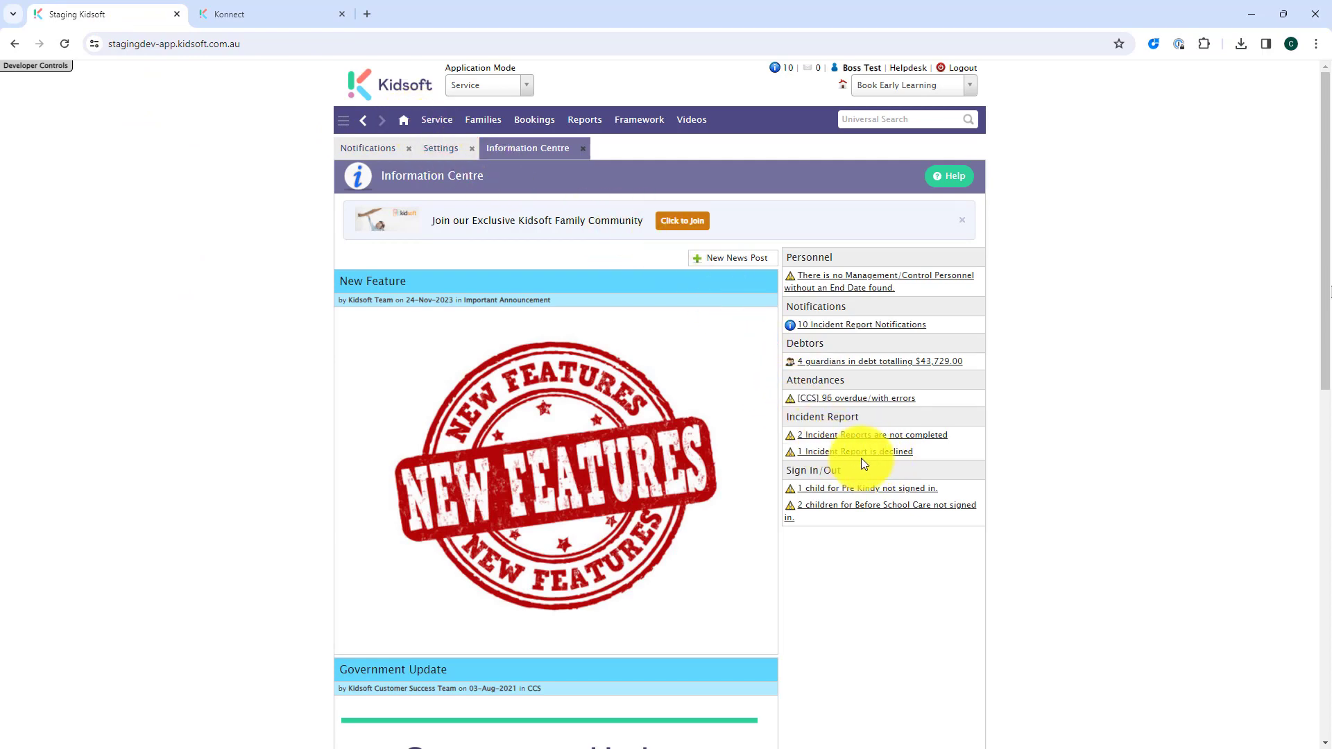
{"action": "left_click", "coordinate": [867, 454]}
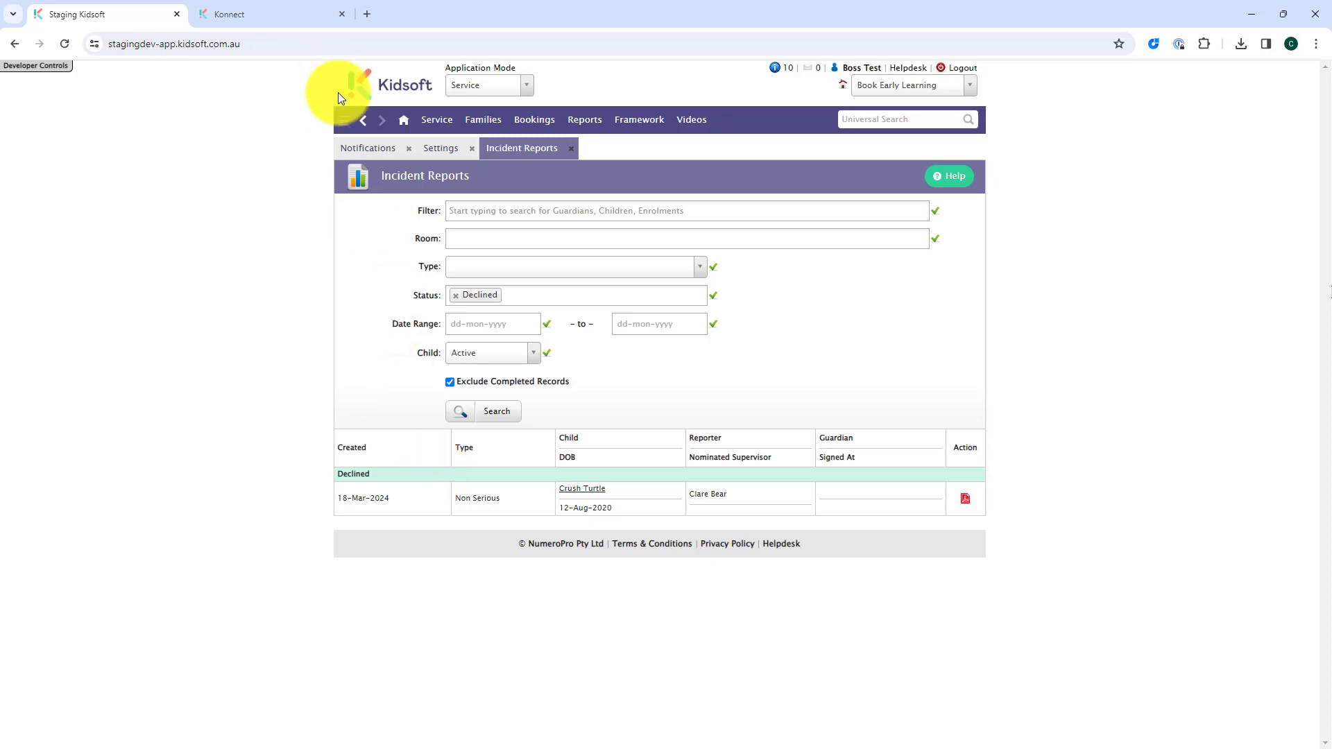
Step: Return to Konnect, view the decline reason from the report's Declined status, and close it
{"action": "left_click", "coordinate": [281, 13]}
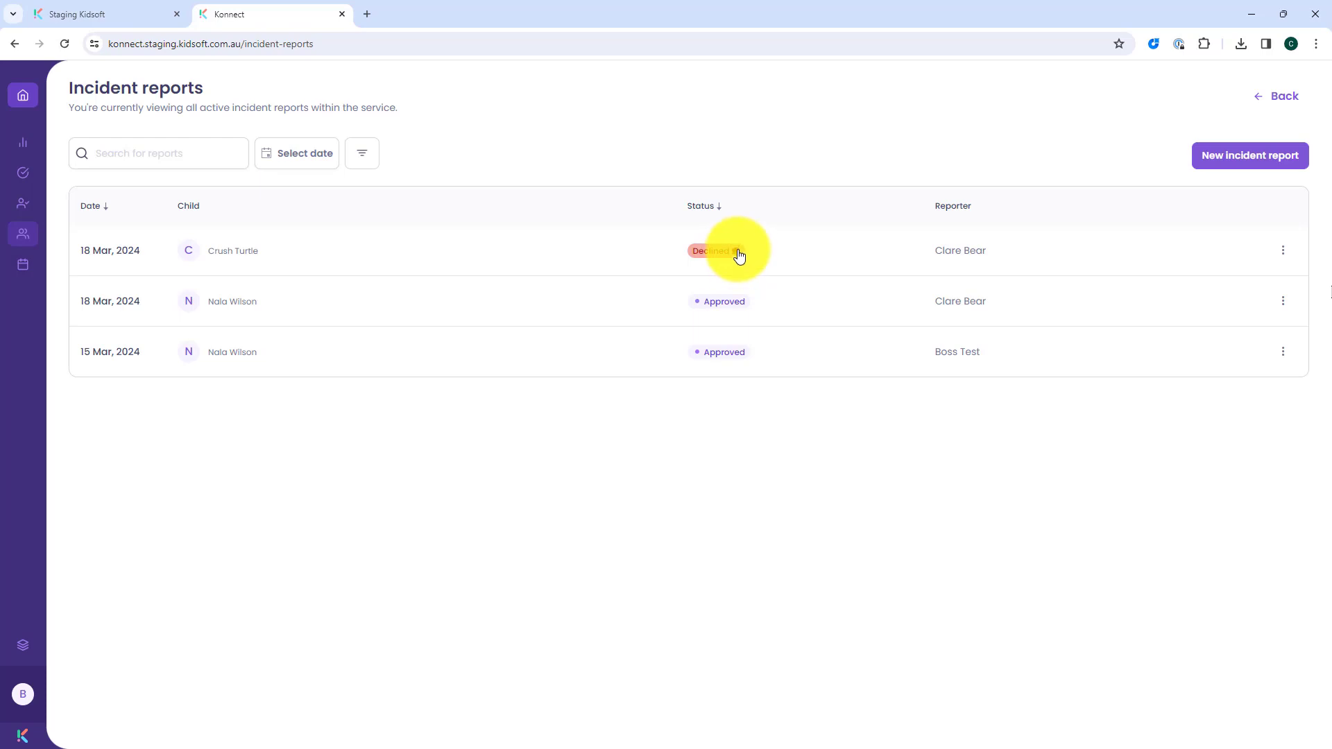
{"action": "left_click", "coordinate": [738, 251]}
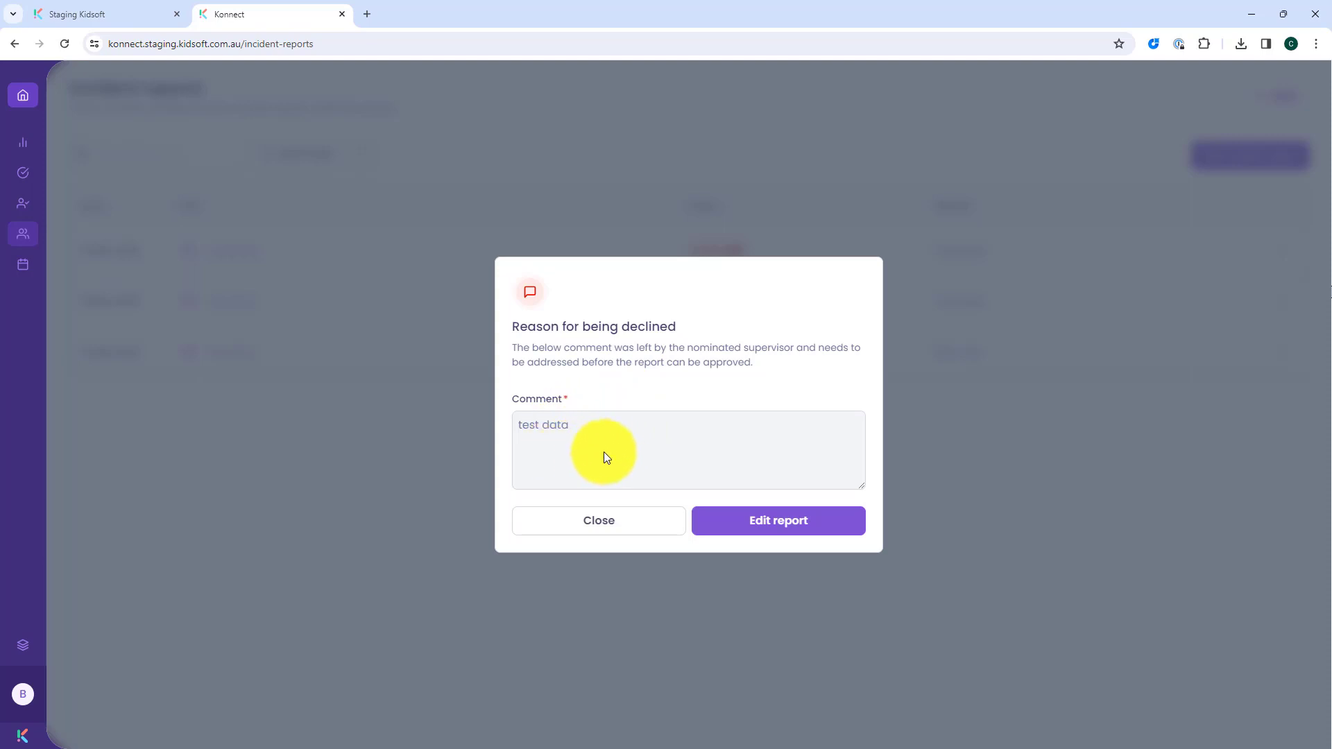
{"action": "left_click", "coordinate": [601, 522]}
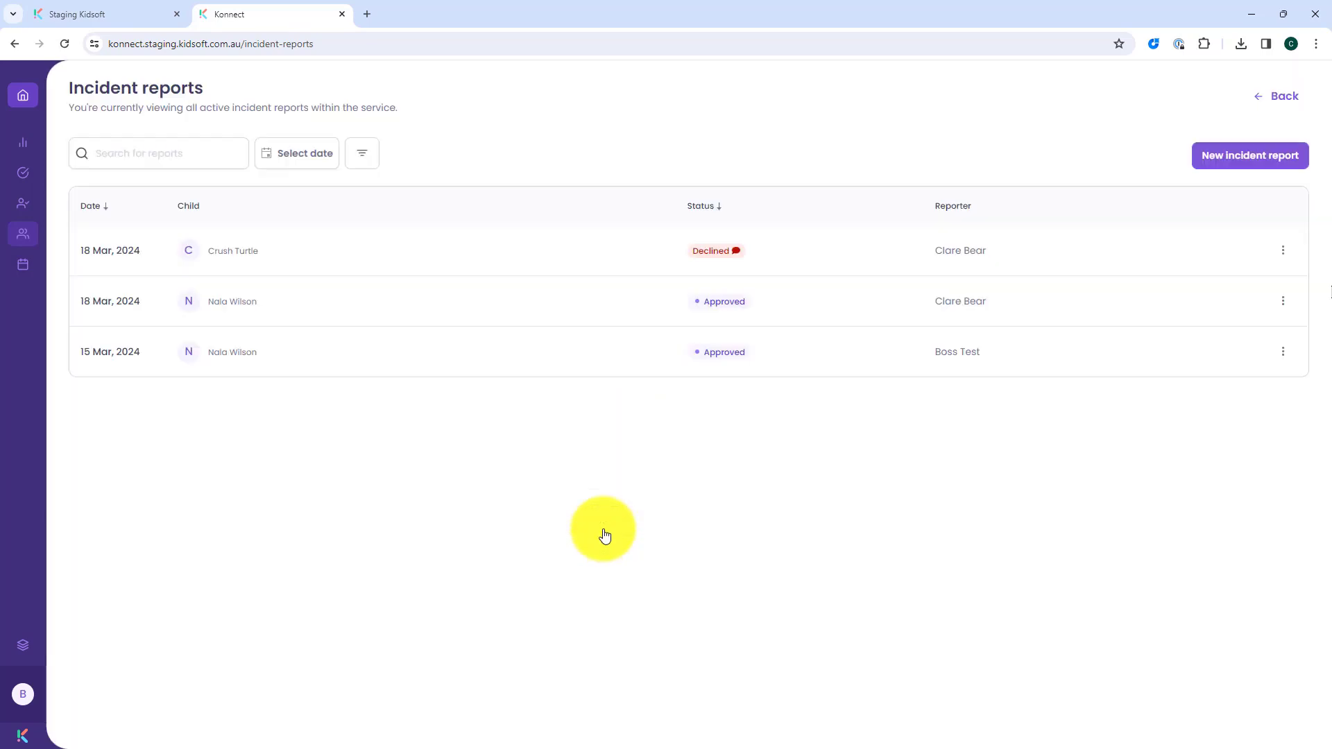
Step: View the declined report's comments through its row actions and close them
{"action": "left_click", "coordinate": [1288, 266]}
{"action": "left_click", "coordinate": [1223, 280]}
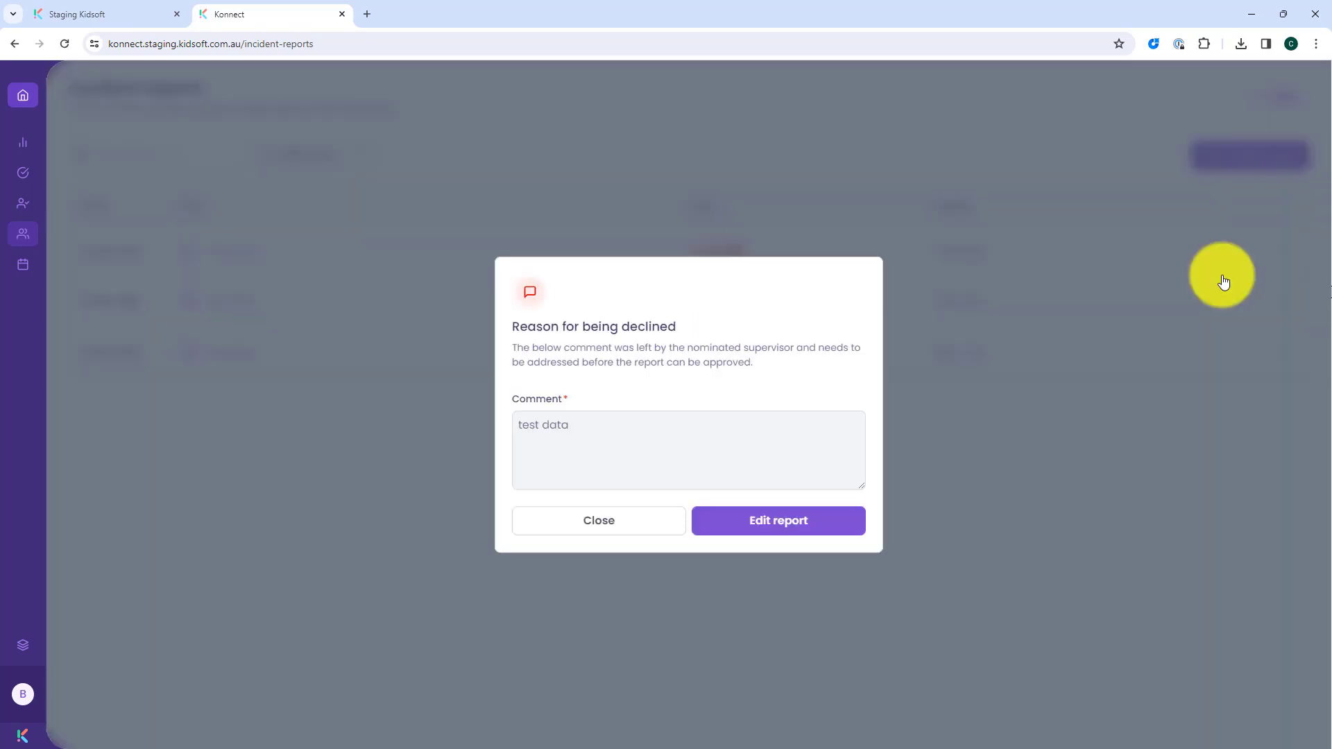
{"action": "left_click", "coordinate": [600, 520]}
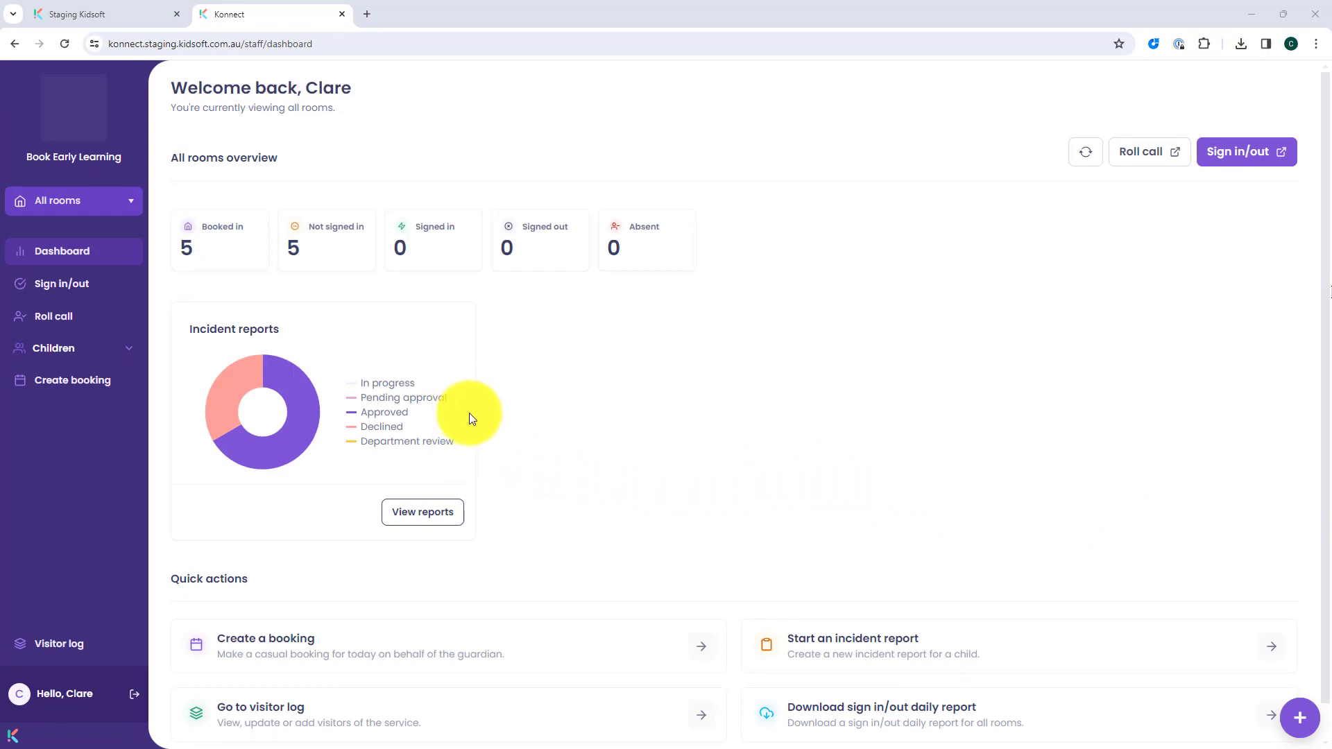
Step: Open the incident reports list from the dashboard, check why the declined report was rejected, and close the comment
{"action": "left_click", "coordinate": [442, 500]}
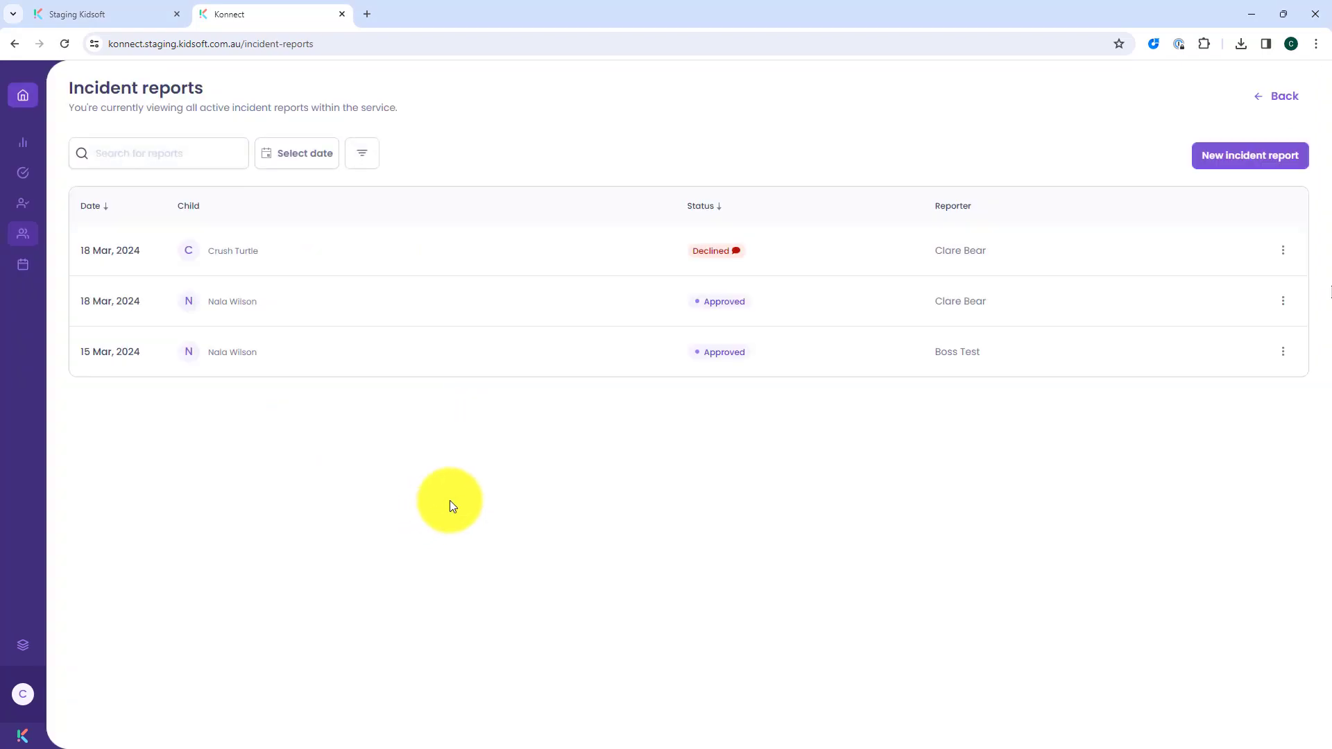
{"action": "left_click", "coordinate": [739, 253]}
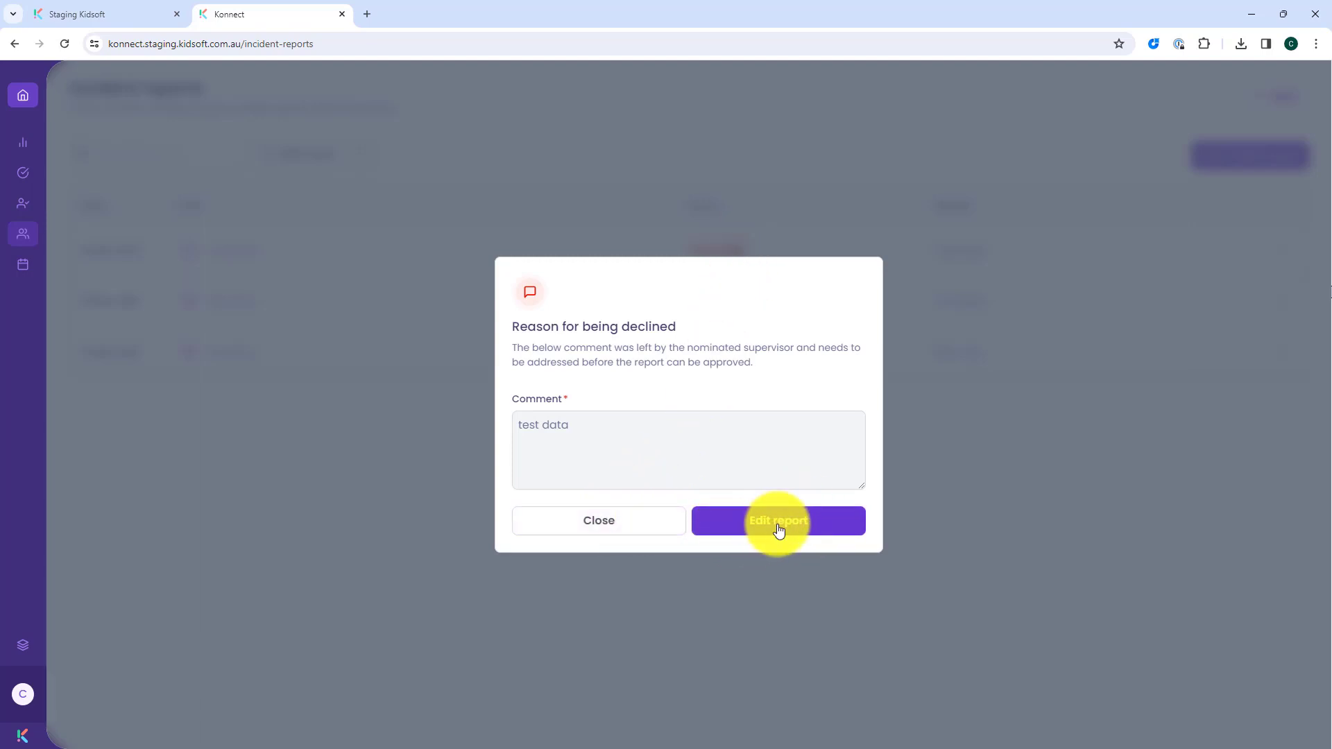
{"action": "left_click", "coordinate": [646, 529]}
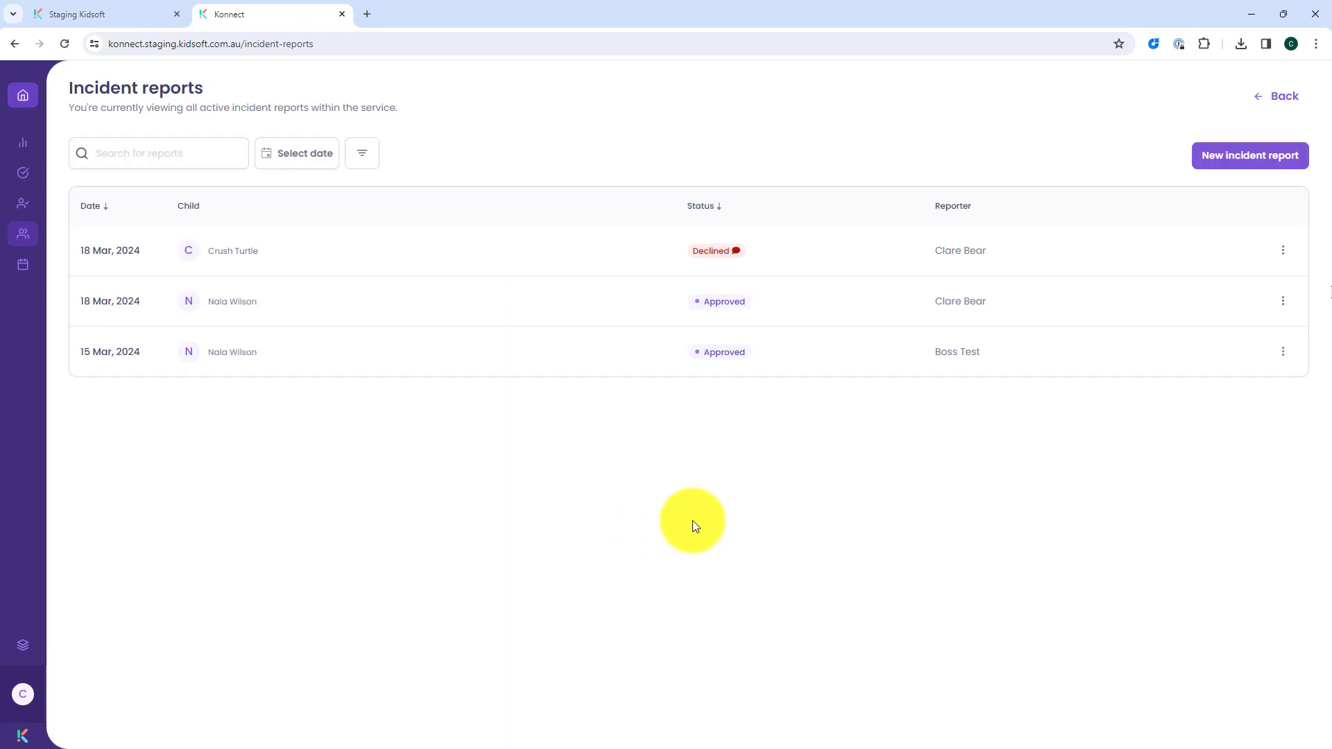
Step: Check which actions are available for the declined incident report
{"action": "left_click", "coordinate": [1283, 250]}
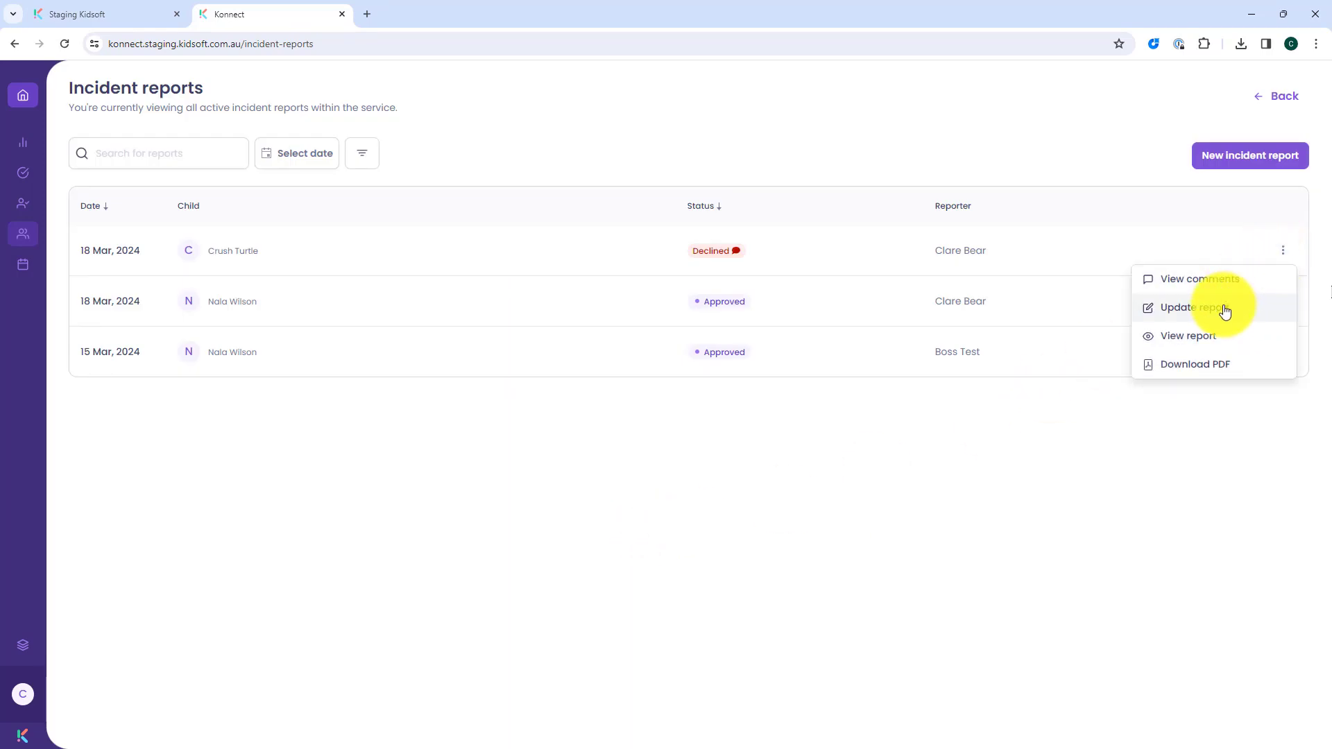
{"action": "left_click", "coordinate": [1281, 249]}
{"action": "left_click", "coordinate": [1280, 249]}
{"action": "left_click", "coordinate": [1280, 250]}
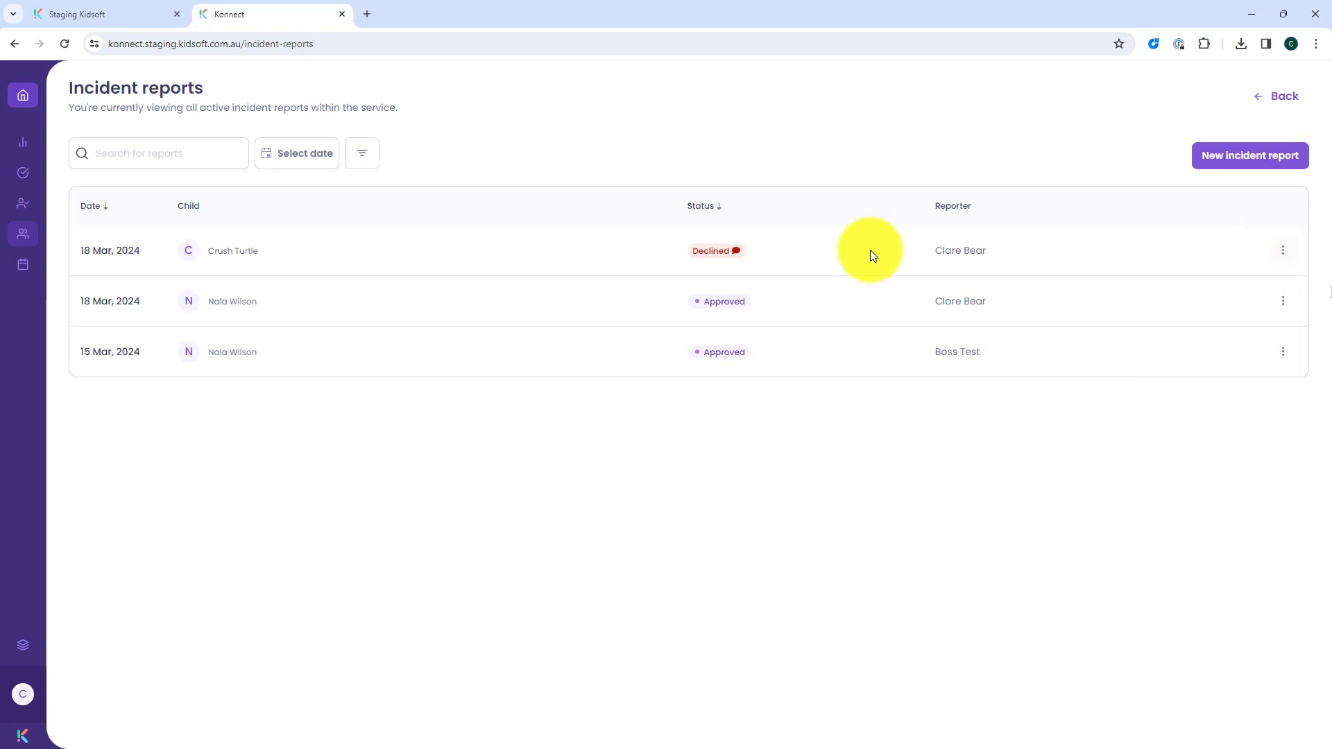
Step: Edit the declined report from its decline comment, changing the details of incident to "test. updated data"
{"action": "left_click", "coordinate": [734, 252]}
{"action": "left_click", "coordinate": [757, 519]}
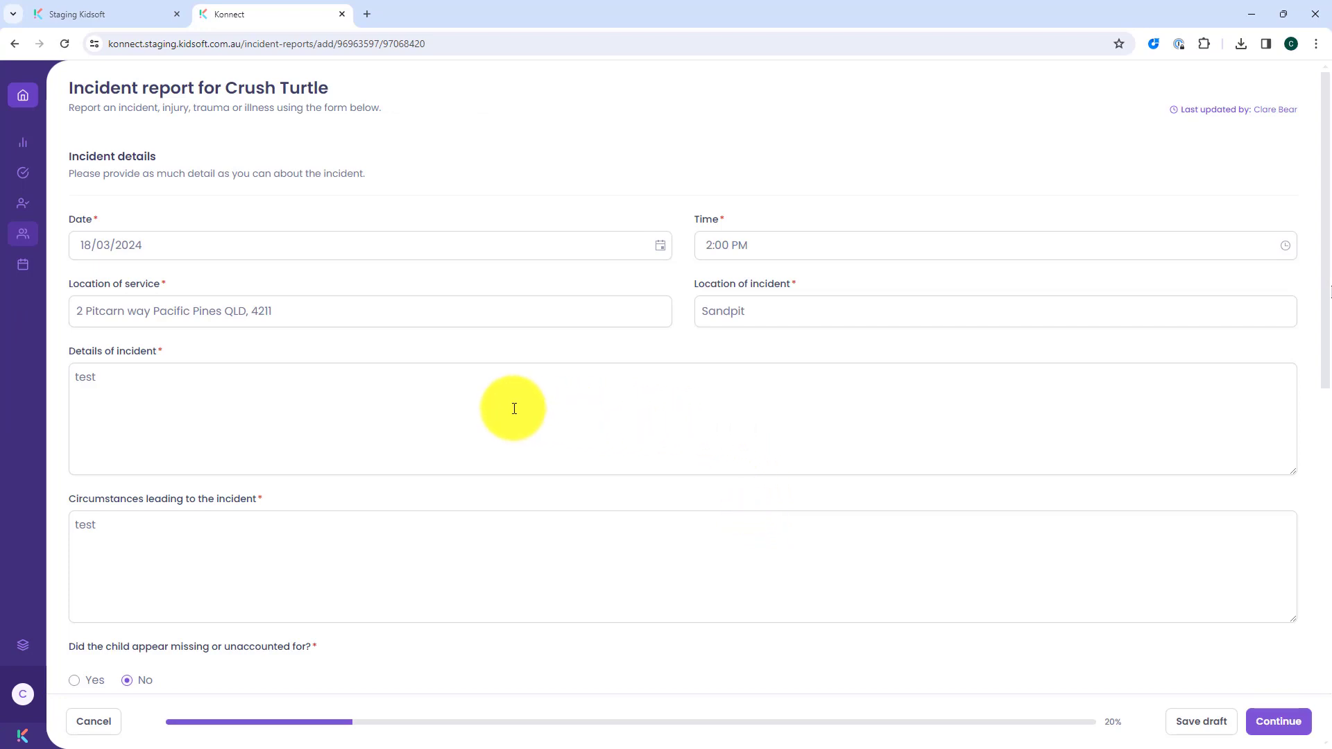
{"action": "scroll", "coordinate": [517, 392], "scroll_direction": "down", "scroll_amount": 1}
{"action": "left_click", "coordinate": [159, 307]}
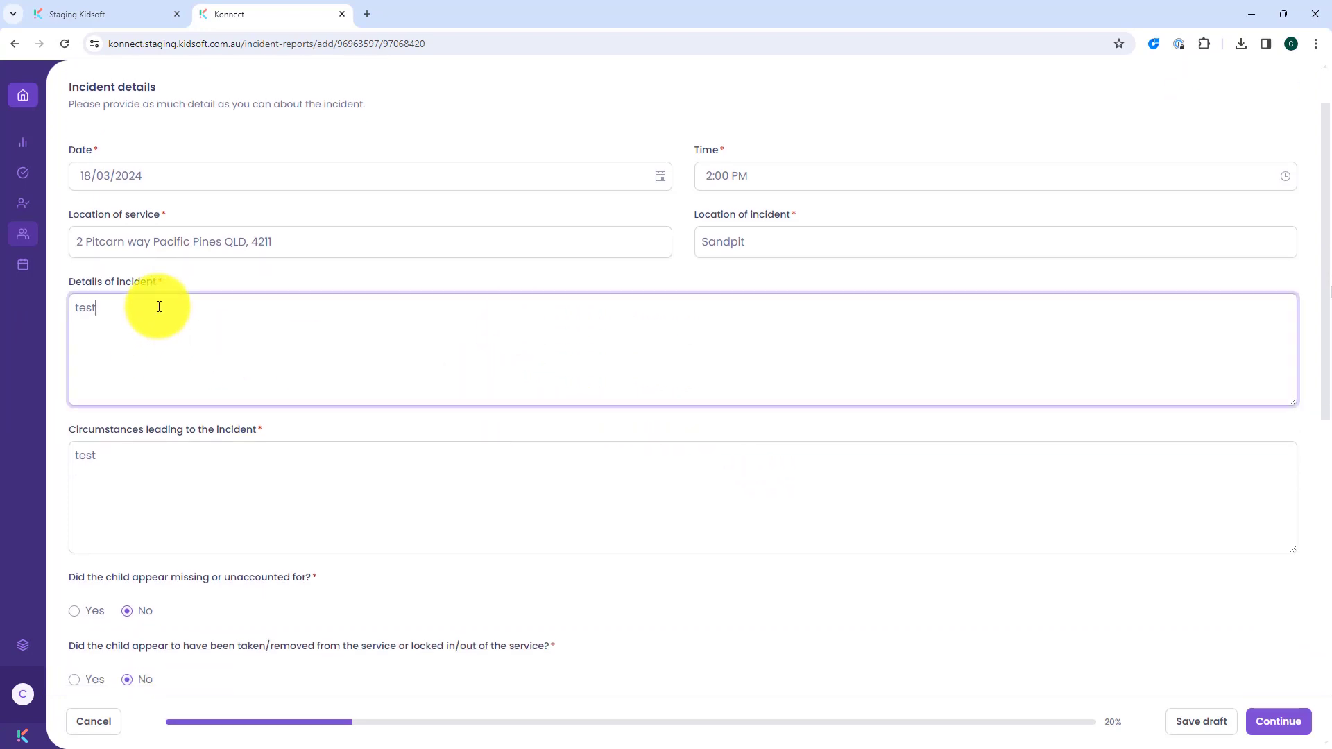
{"action": "type", "text": ". update"}
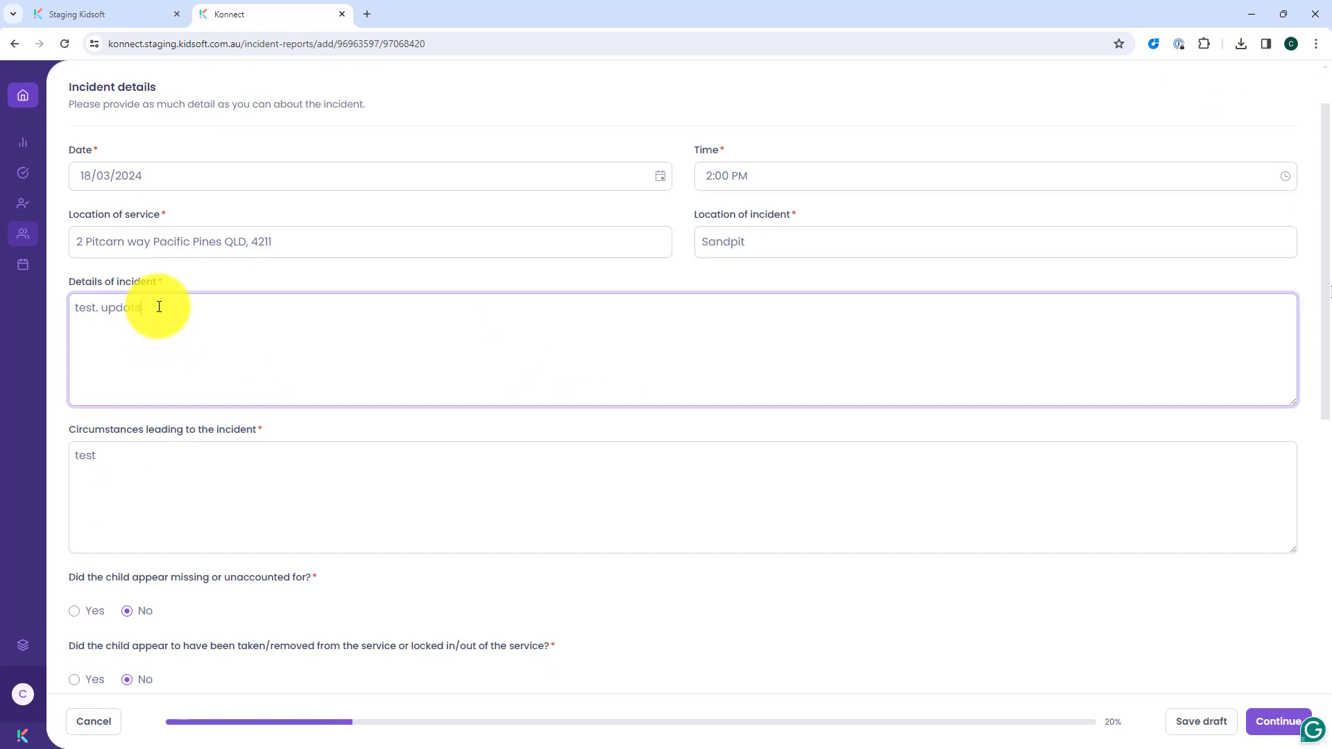
{"action": "type", "text": "d data"}
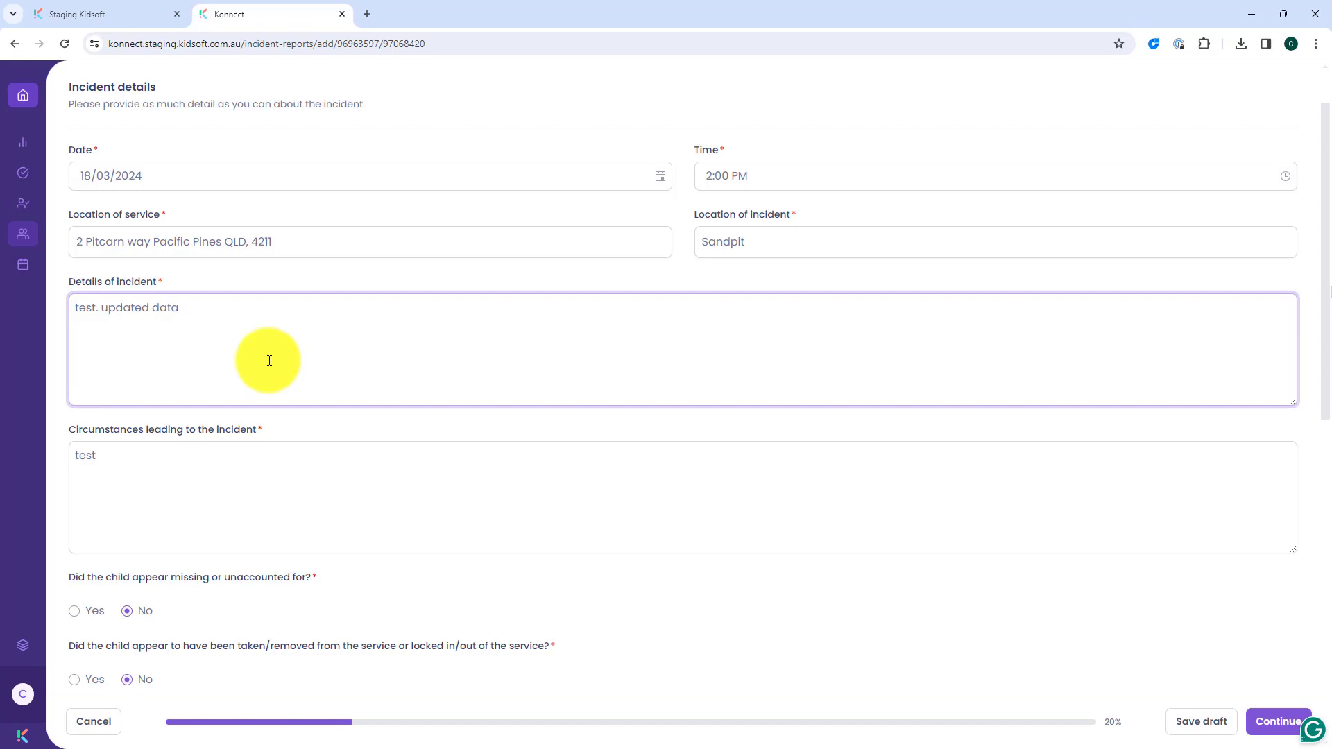
Step: Continue through the Action taken, Notifications and Additional information sections to the report's final review
{"action": "scroll", "coordinate": [270, 361], "scroll_direction": "down", "scroll_amount": 6}
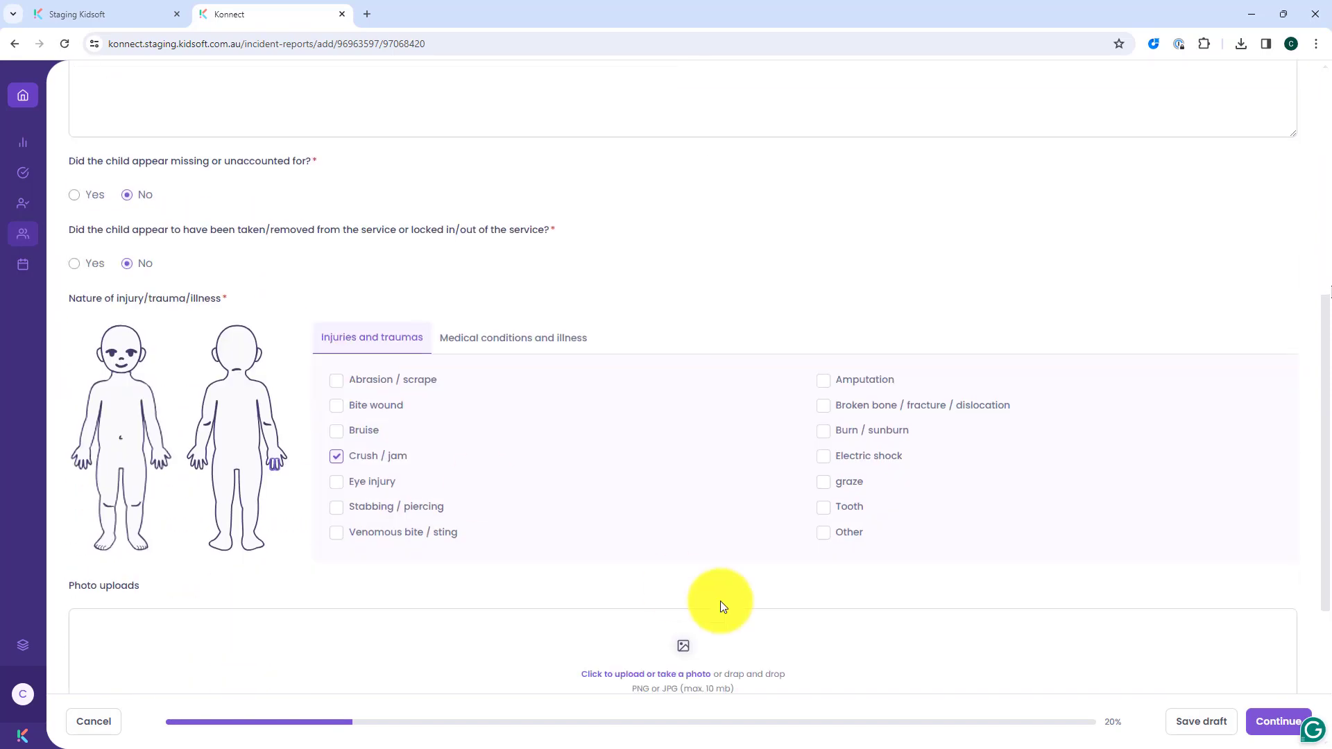
{"action": "left_click", "coordinate": [1264, 723]}
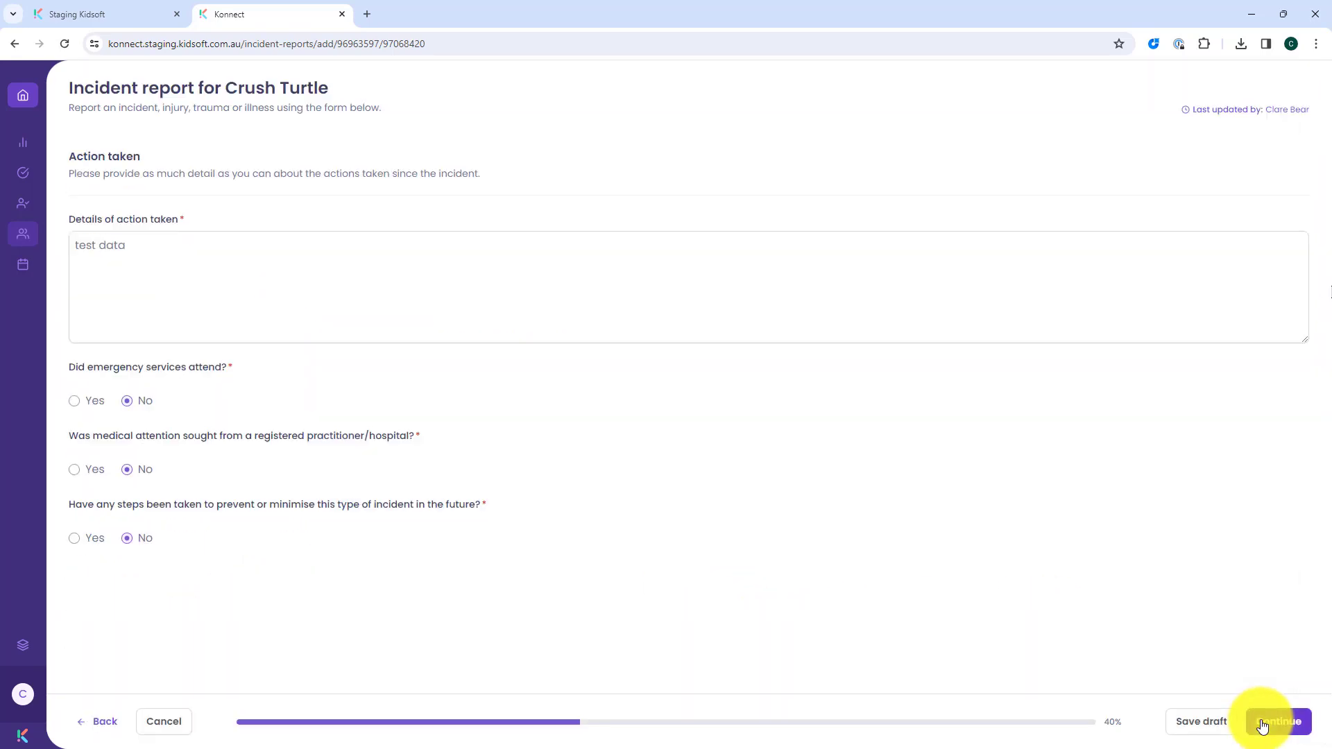
{"action": "left_click", "coordinate": [1263, 723]}
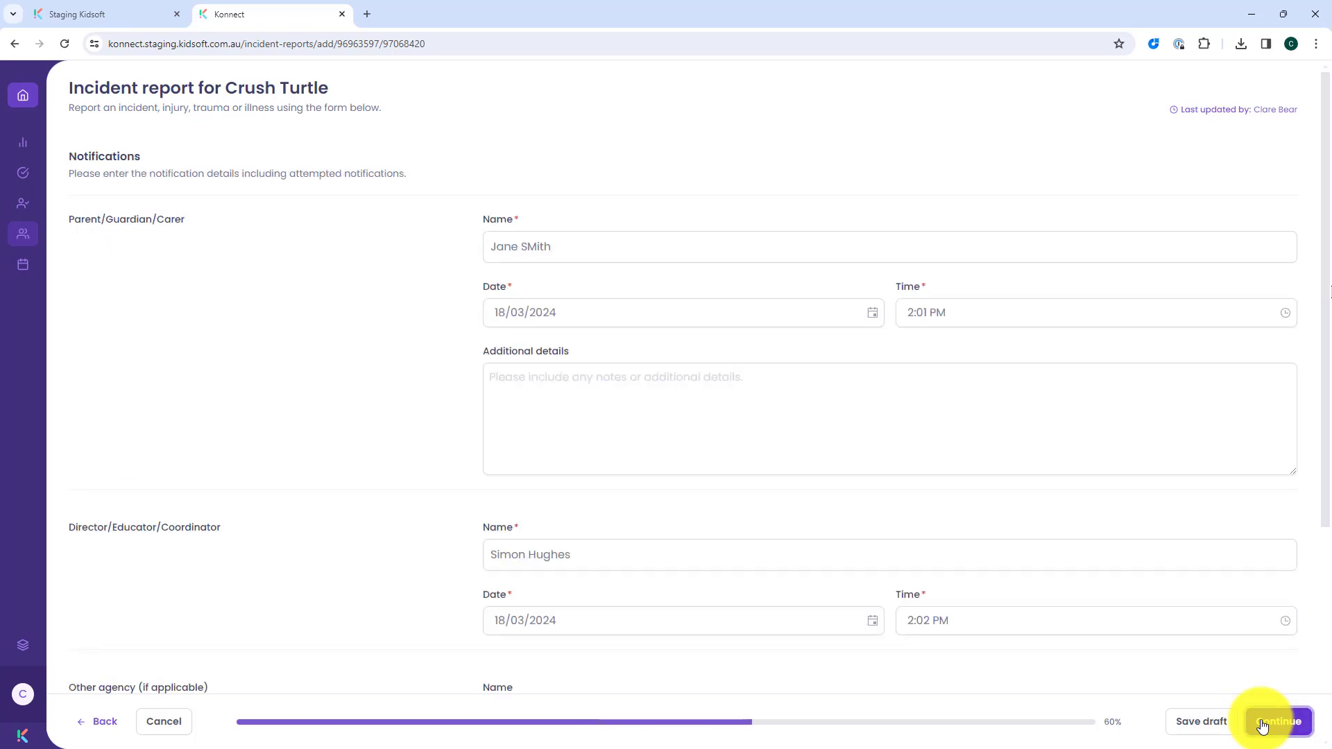
{"action": "scroll", "coordinate": [1199, 565], "scroll_direction": "down", "scroll_amount": 5}
{"action": "left_click", "coordinate": [1282, 725]}
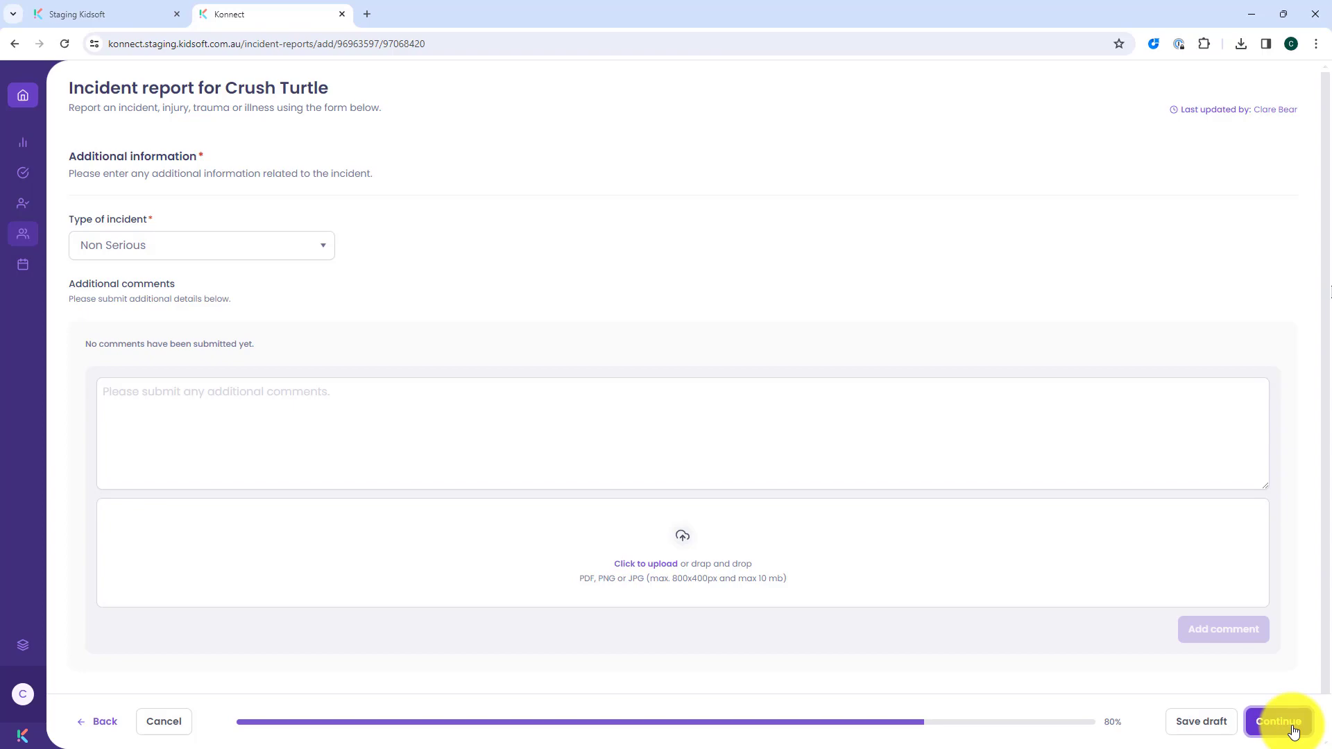
{"action": "left_click", "coordinate": [1293, 731]}
Step: Set the position/role of the person completing the record to Centre Manager in the required signatures
{"action": "scroll", "coordinate": [928, 437], "scroll_direction": "down", "scroll_amount": 15}
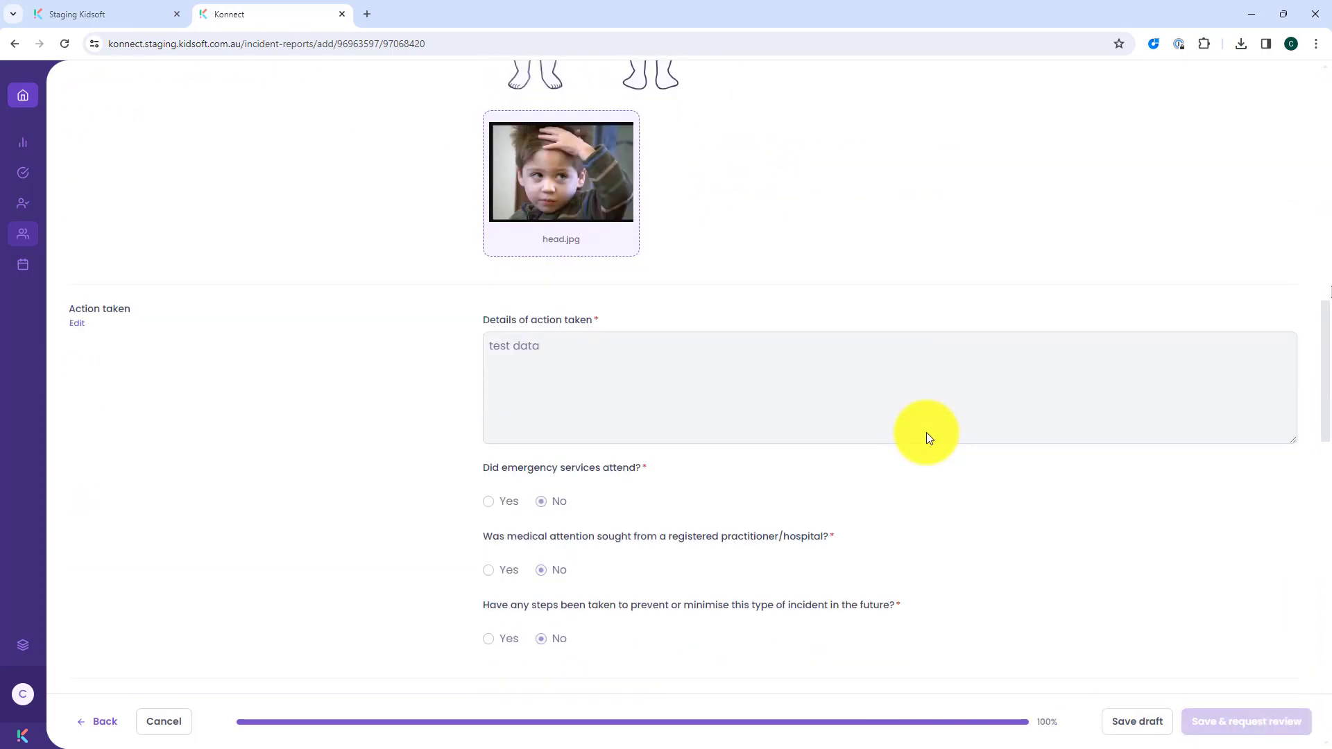
{"action": "scroll", "coordinate": [929, 438], "scroll_direction": "down", "scroll_amount": 8}
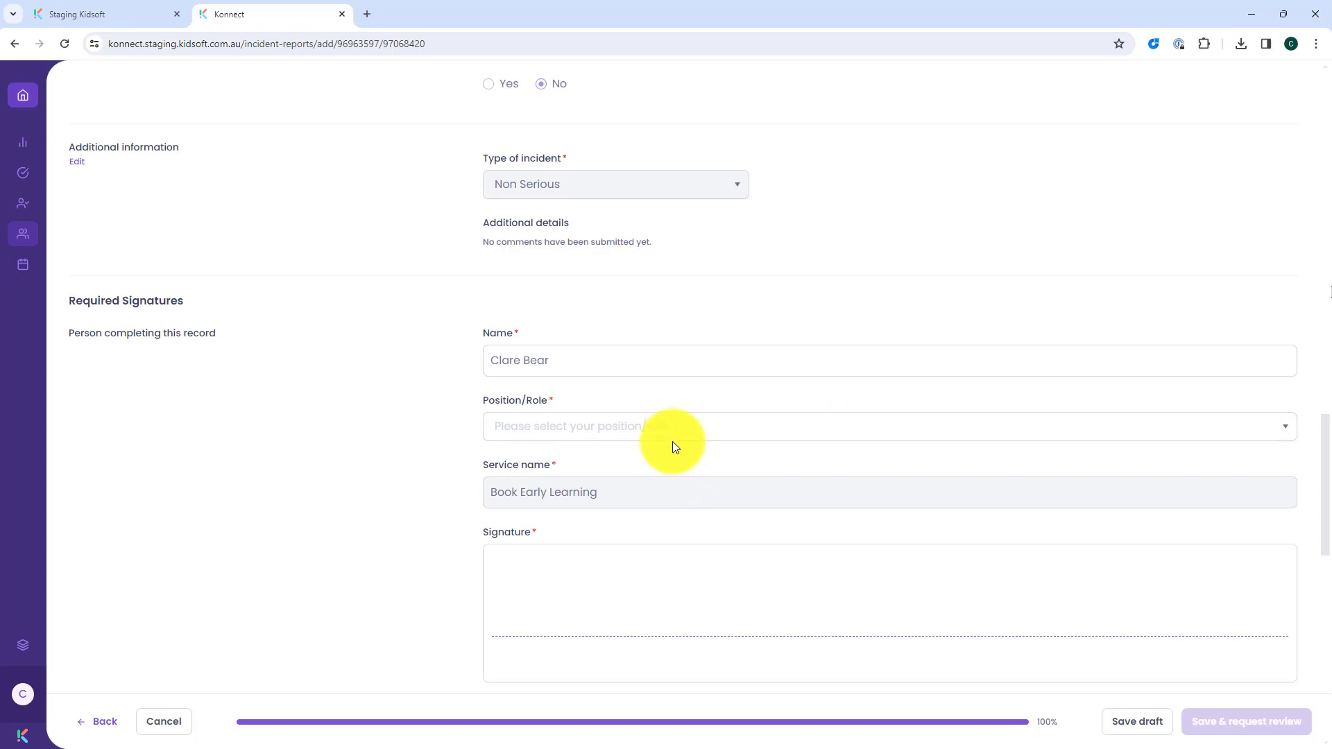
{"action": "left_click", "coordinate": [652, 435]}
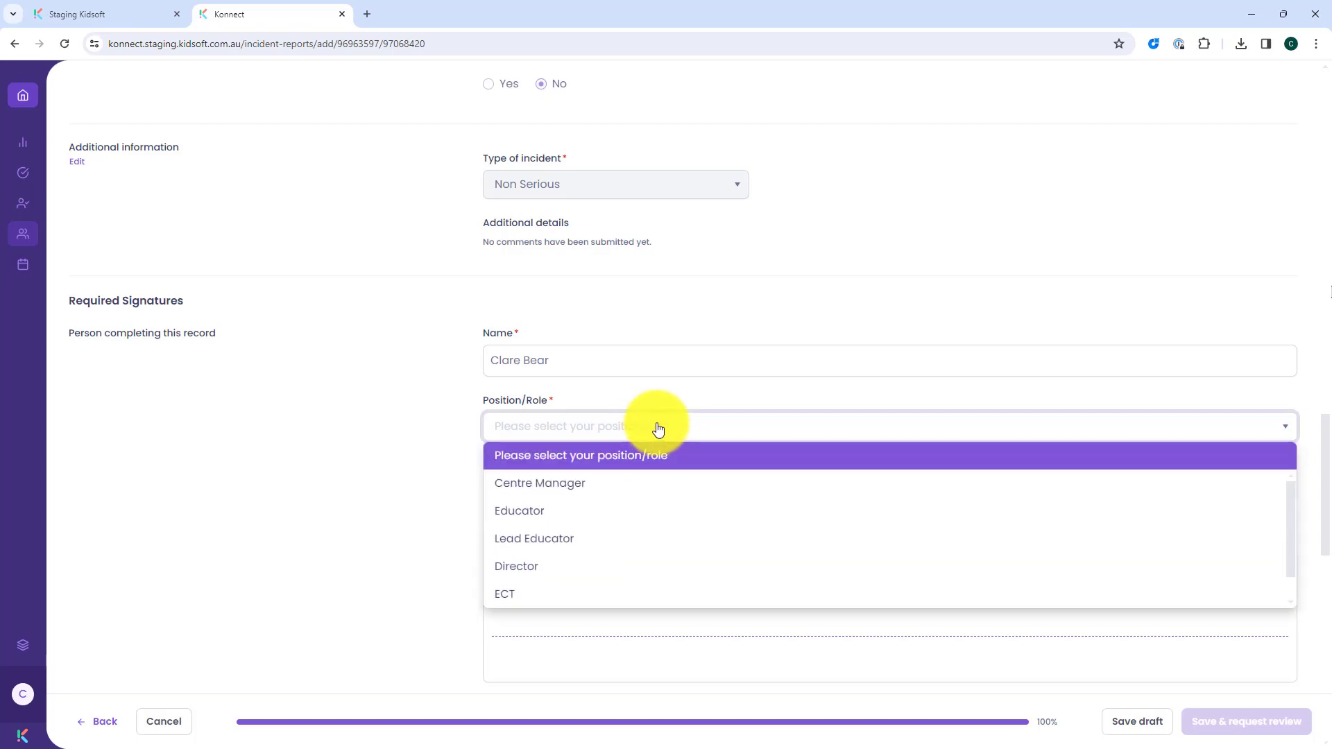
{"action": "left_click", "coordinate": [595, 485]}
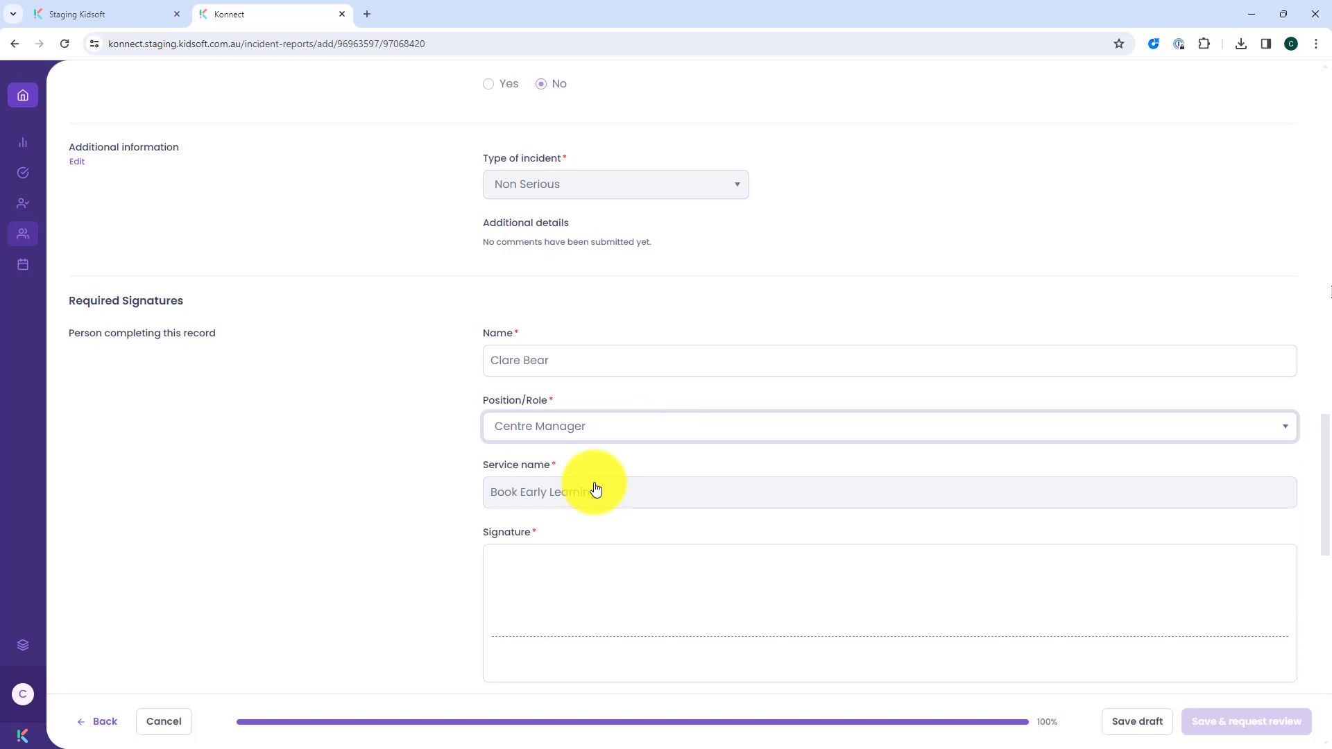
Step: Sign the report as the person completing the record, then save it and request a review
{"action": "scroll", "coordinate": [603, 488], "scroll_direction": "down", "scroll_amount": 2}
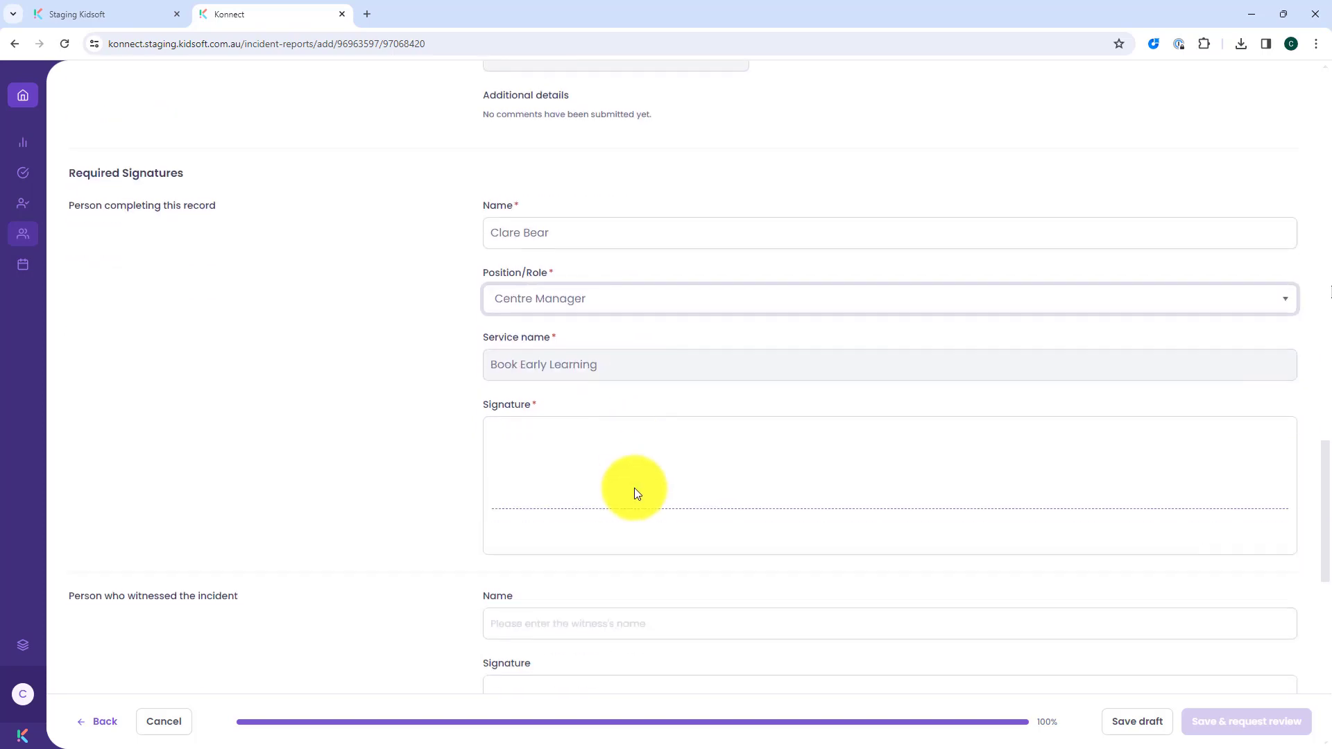
{"action": "mouse_move", "coordinate": [667, 437]}
{"action": "left_mouse_down"}
{"action": "mouse_move", "coordinate": [752, 431]}
{"action": "mouse_move", "coordinate": [880, 470]}
{"action": "left_mouse_up"}
{"action": "scroll", "coordinate": [878, 469], "scroll_direction": "down", "scroll_amount": 3}
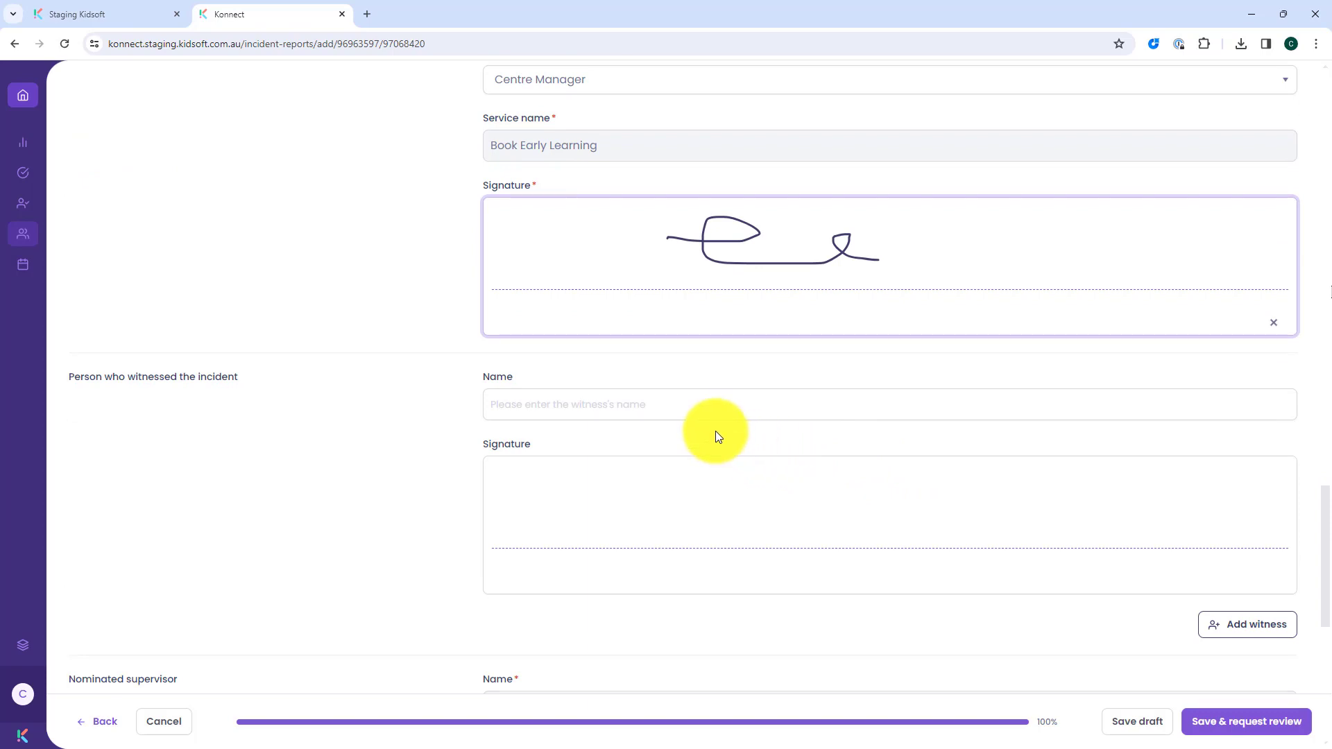
{"action": "scroll", "coordinate": [717, 435], "scroll_direction": "down", "scroll_amount": 6}
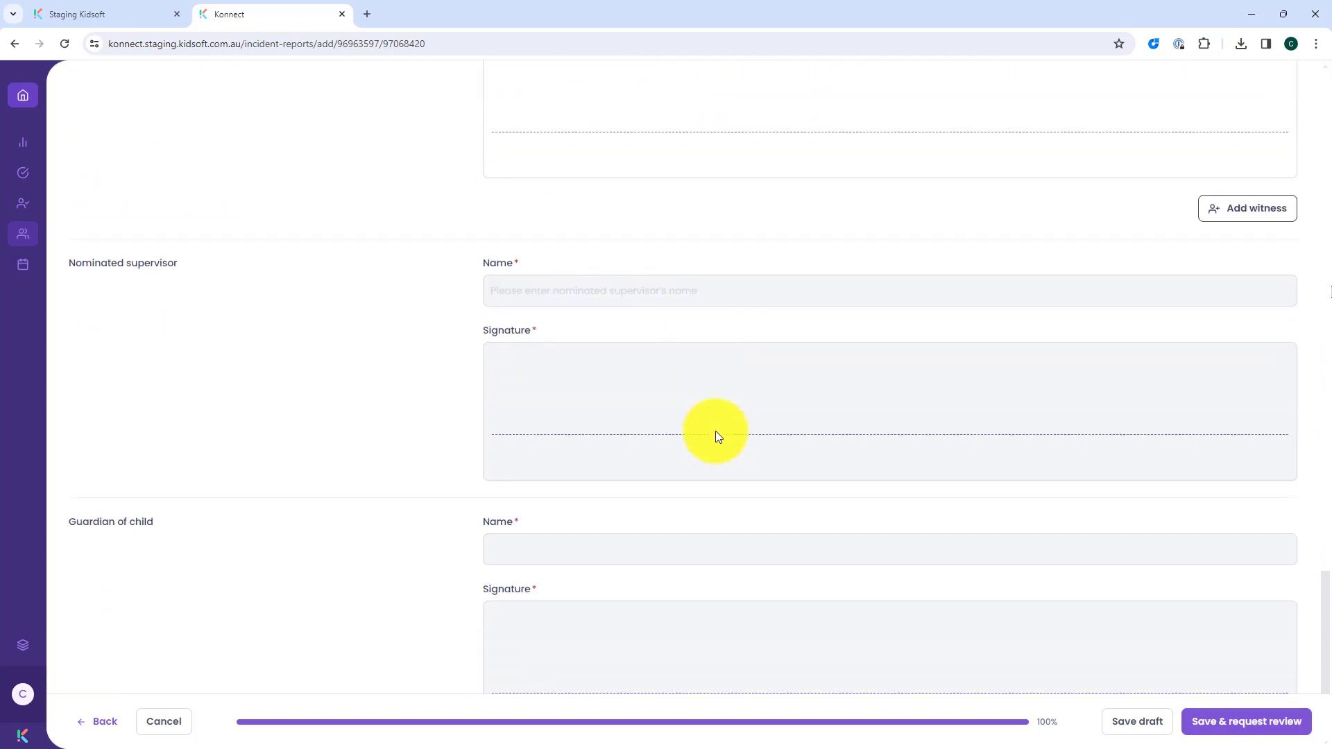
{"action": "left_click", "coordinate": [1243, 722]}
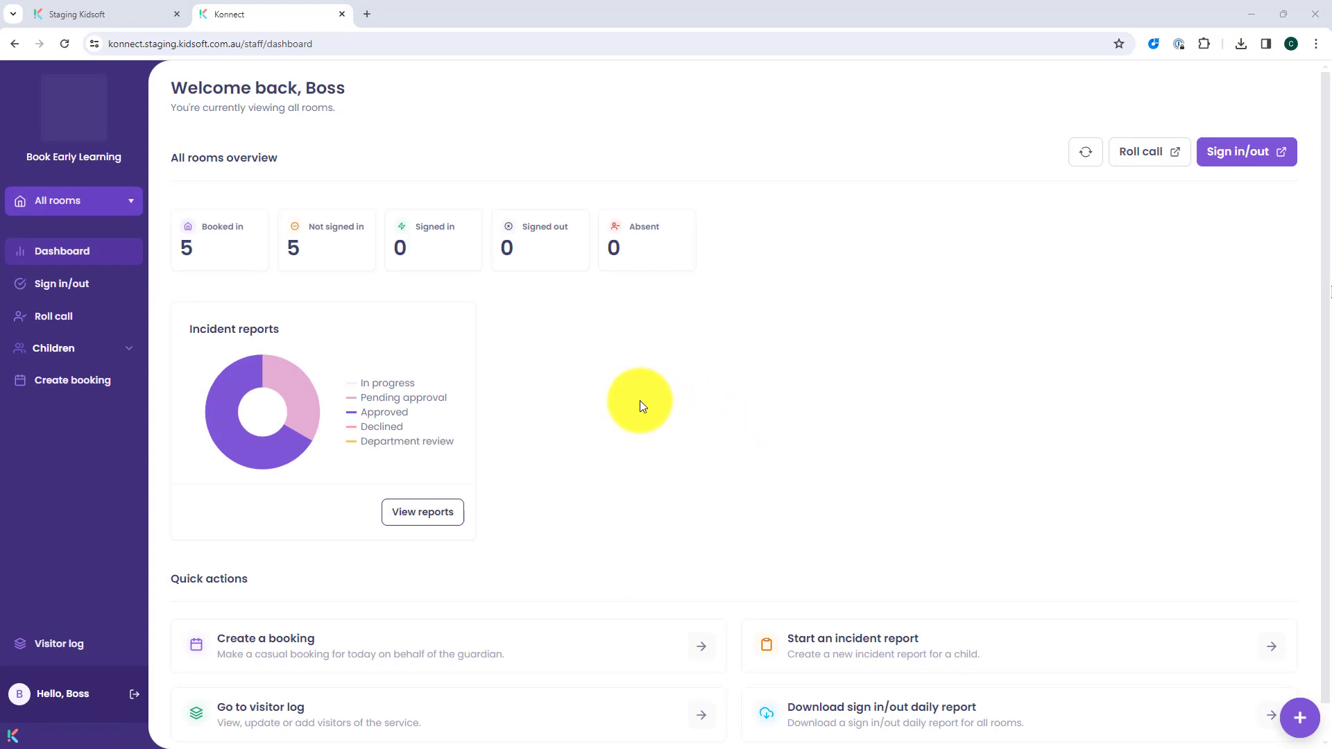
Step: Open the incident reports list from the supervisor's dashboard and start reviewing the report that is pending approval
{"action": "left_click", "coordinate": [421, 513]}
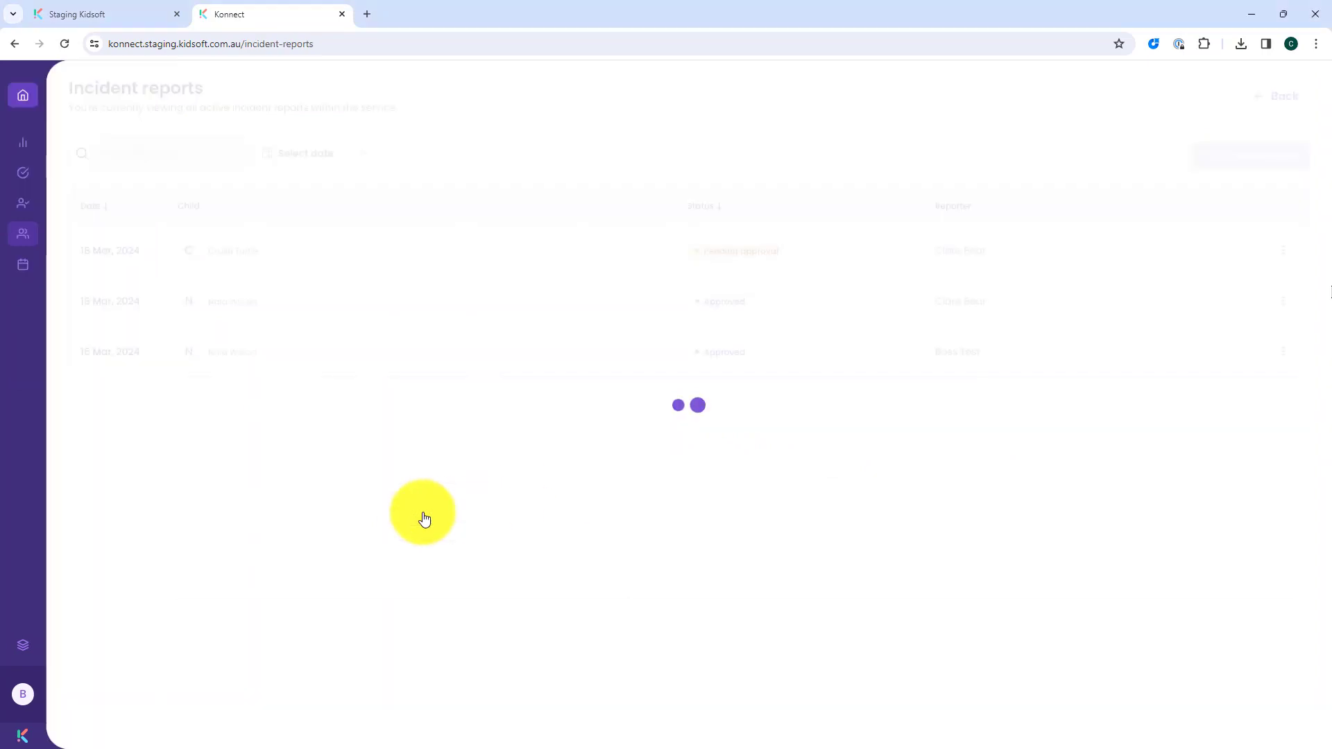
{"action": "left_click", "coordinate": [1282, 250]}
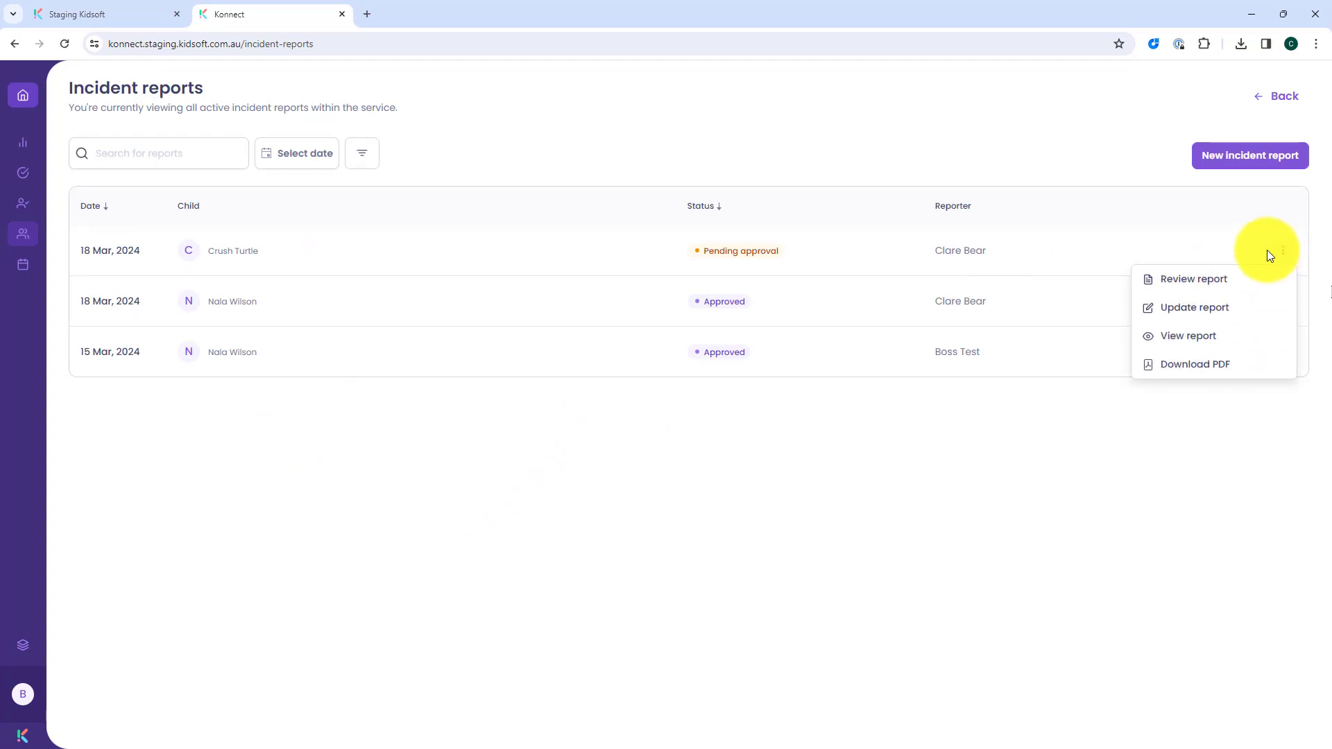
{"action": "left_click", "coordinate": [1206, 278]}
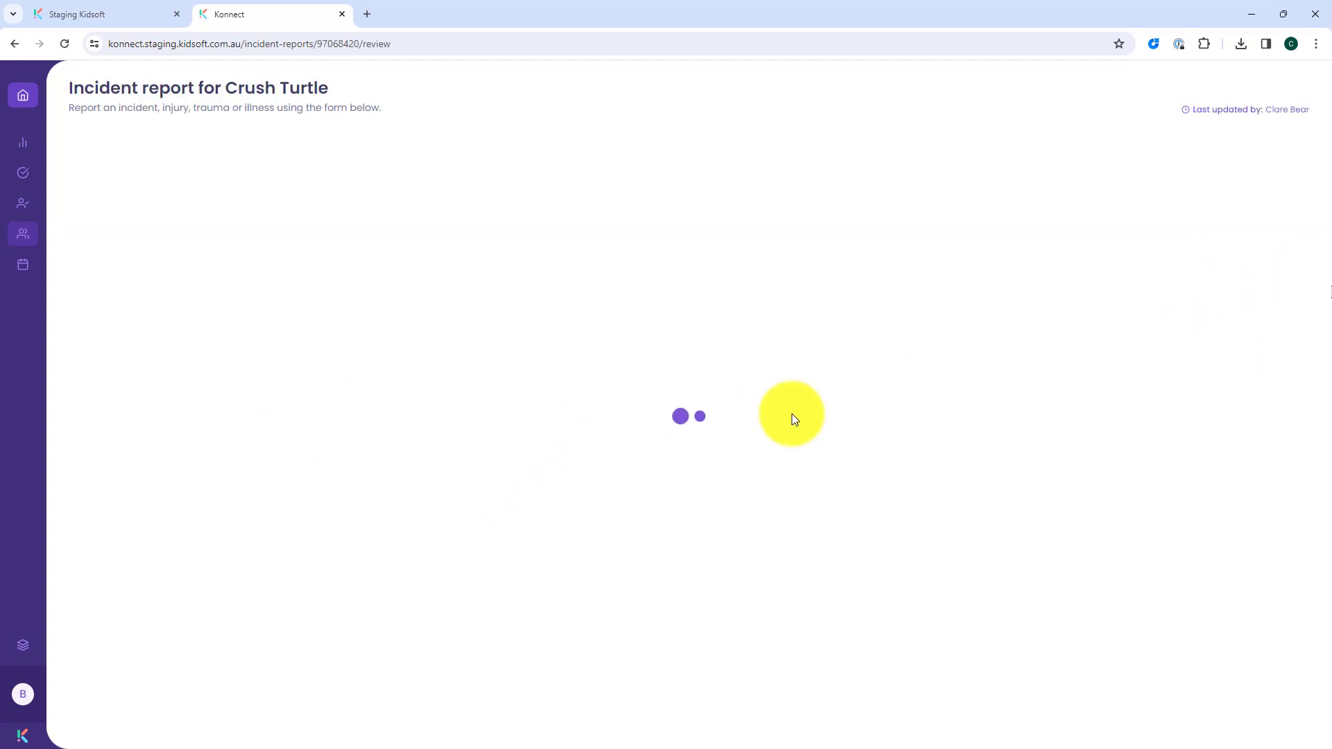
Step: Complete the nominated supervisor's name and draw a freehand signature in the supervisor's signature field
{"action": "scroll", "coordinate": [781, 402], "scroll_direction": "down", "scroll_amount": 7}
{"action": "scroll", "coordinate": [780, 397], "scroll_direction": "down", "scroll_amount": 20}
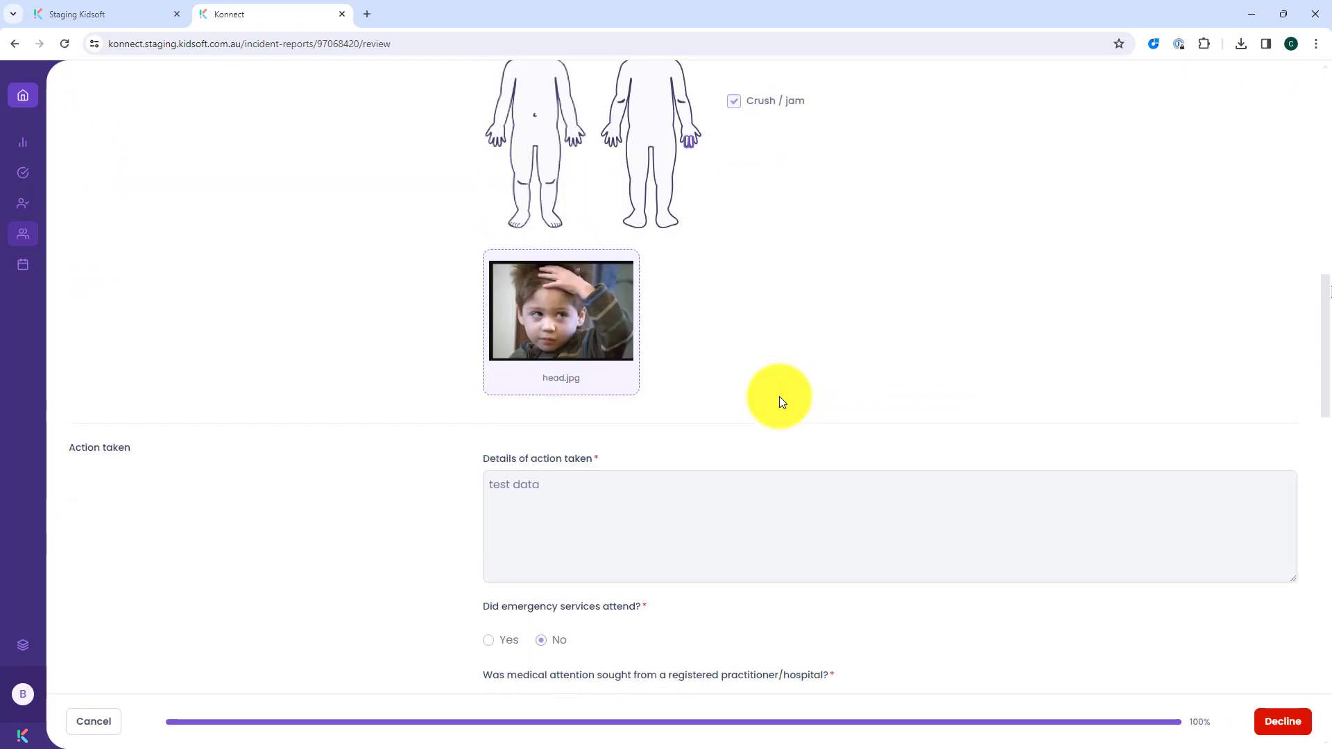
{"action": "scroll", "coordinate": [780, 397], "scroll_direction": "down", "scroll_amount": 5}
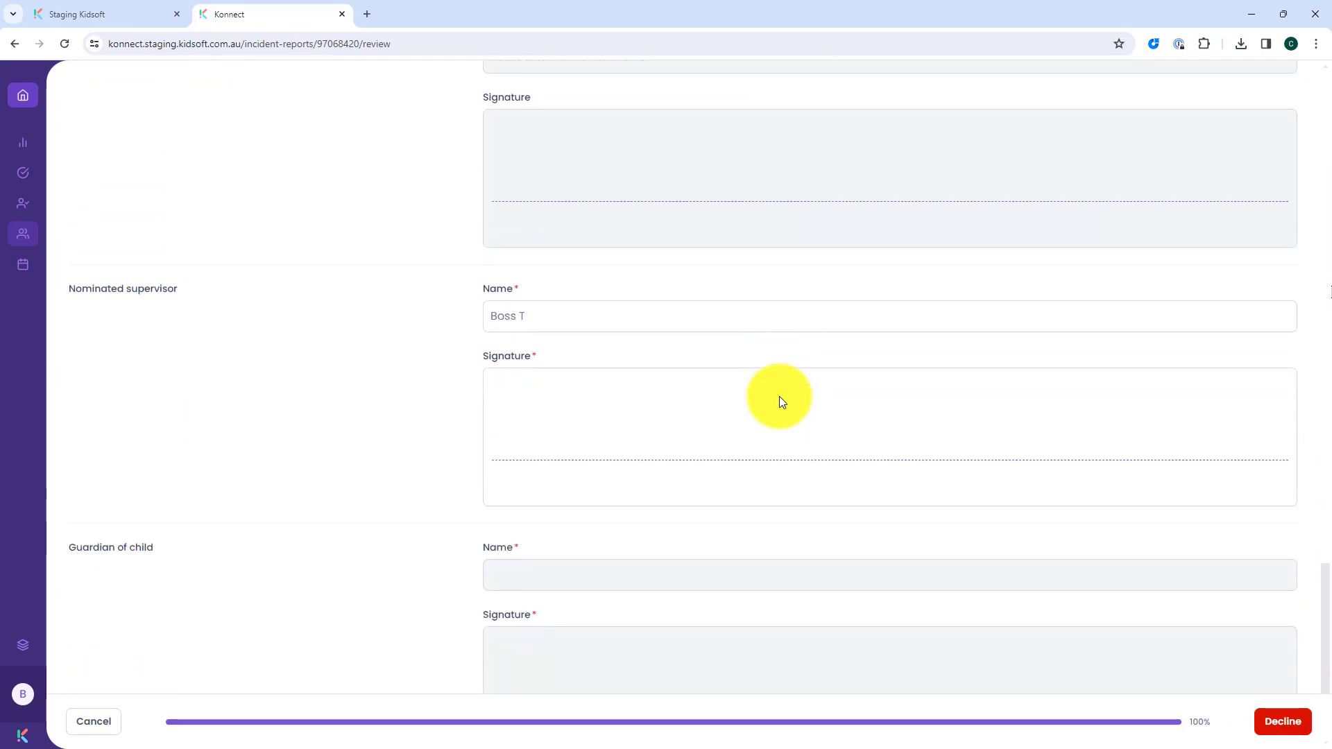
{"action": "left_click", "coordinate": [609, 306]}
{"action": "type", "text": "est"}
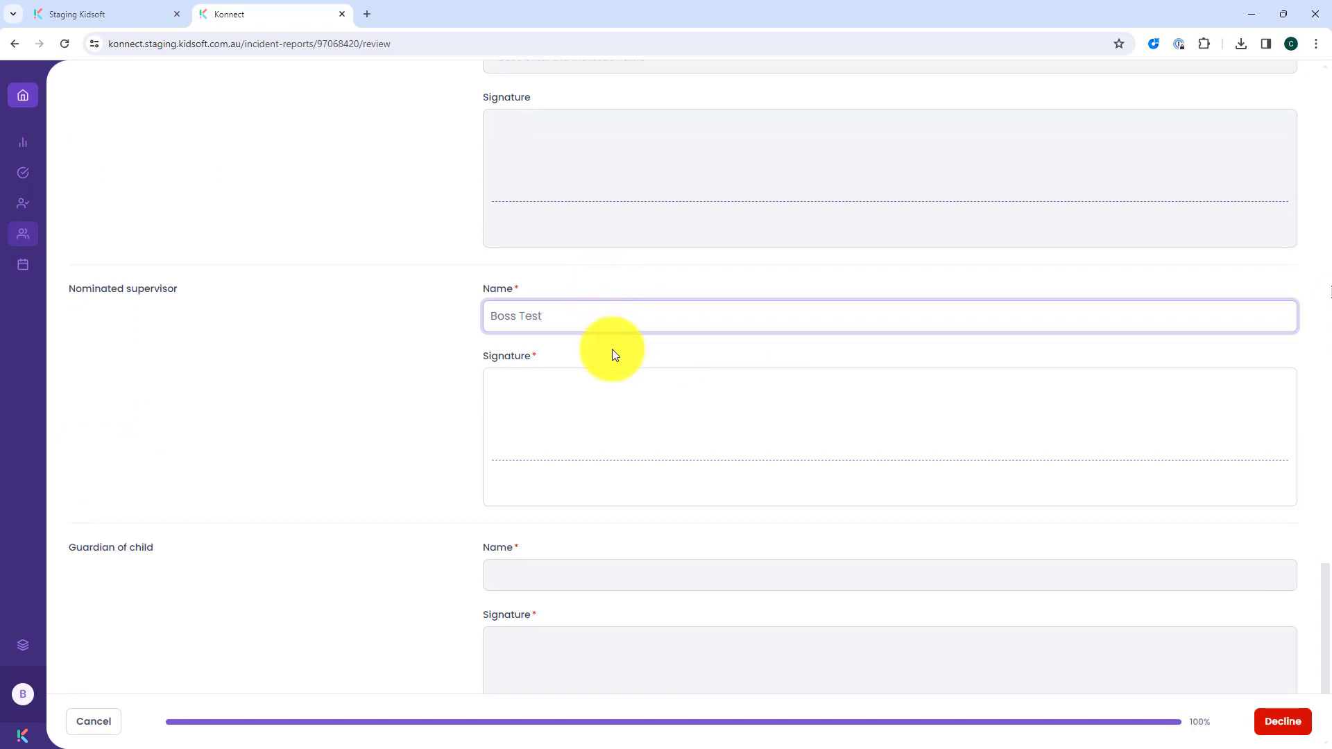
{"action": "mouse_move", "coordinate": [628, 419]}
{"action": "left_mouse_down"}
{"action": "mouse_move", "coordinate": [798, 391]}
{"action": "mouse_move", "coordinate": [933, 428]}
{"action": "left_mouse_up"}
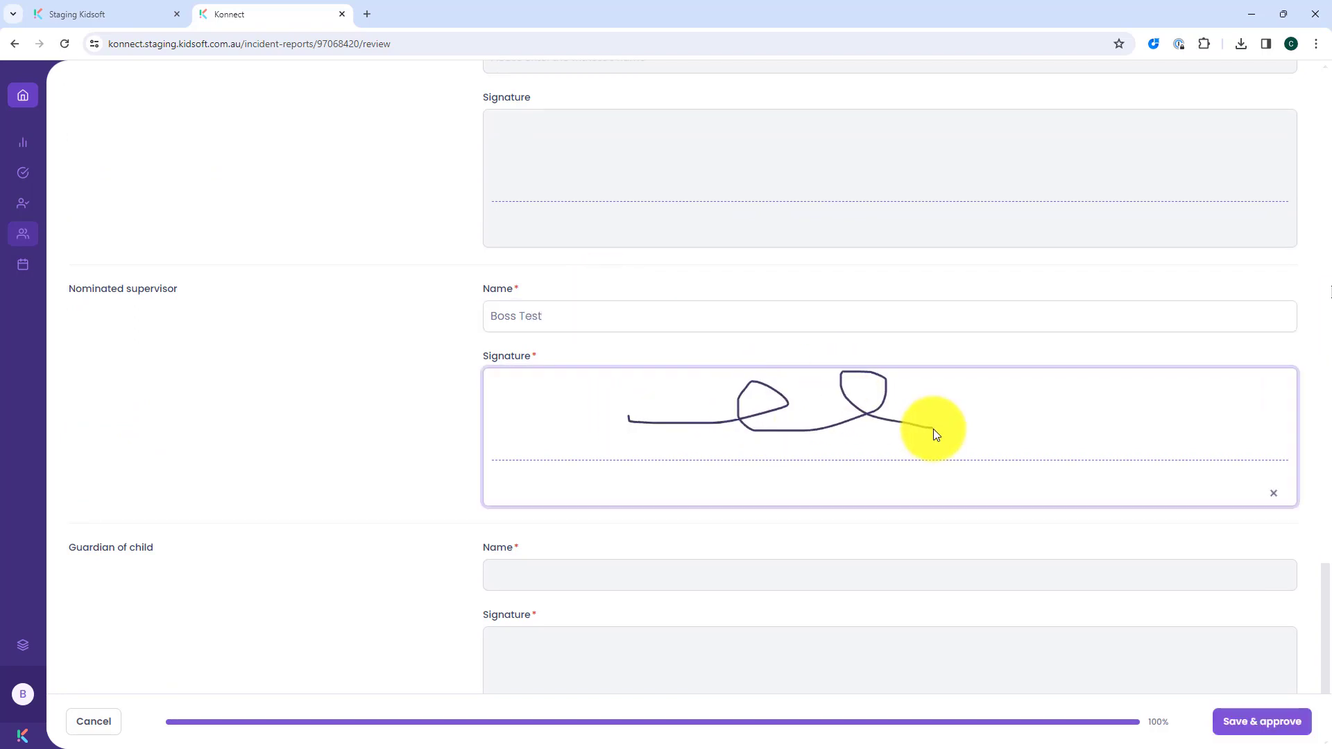
Step: Save and approve the incident report, agreeing to notify all guardians
{"action": "scroll", "coordinate": [934, 429], "scroll_direction": "down", "scroll_amount": 2}
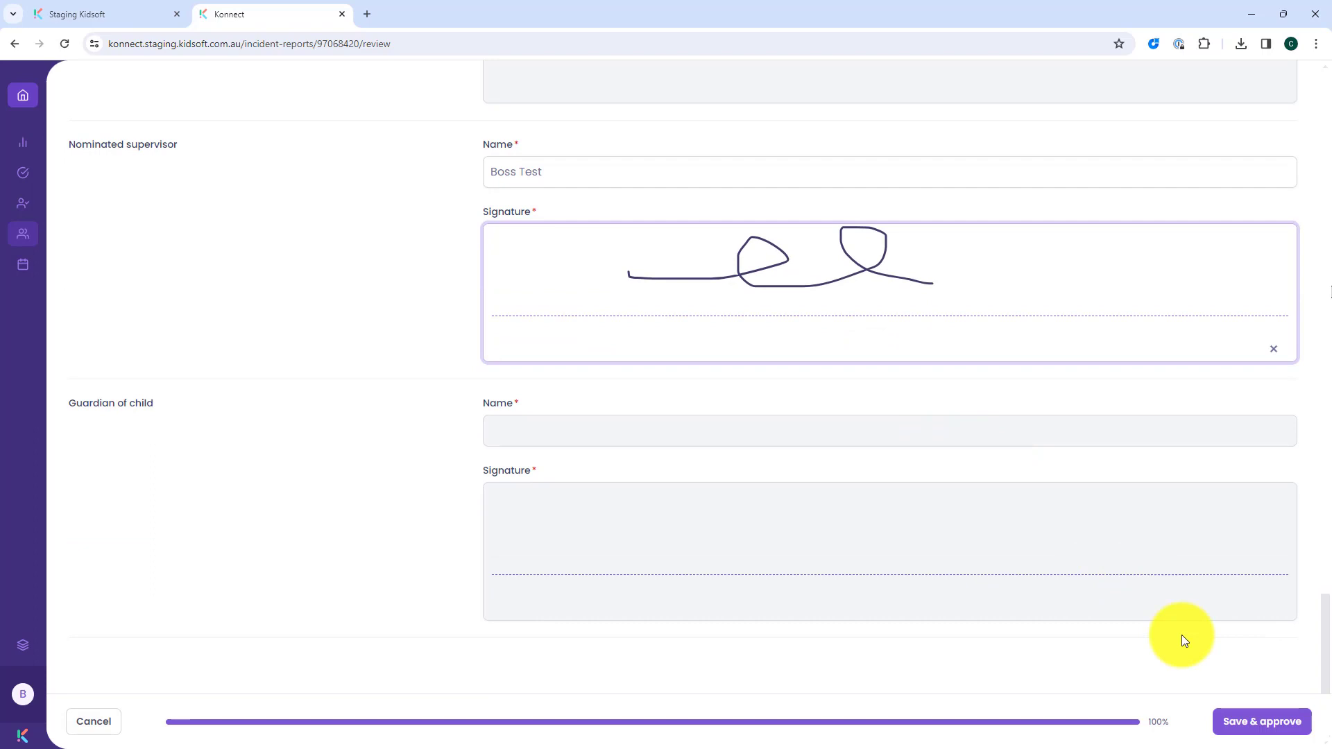
{"action": "left_click", "coordinate": [1252, 722]}
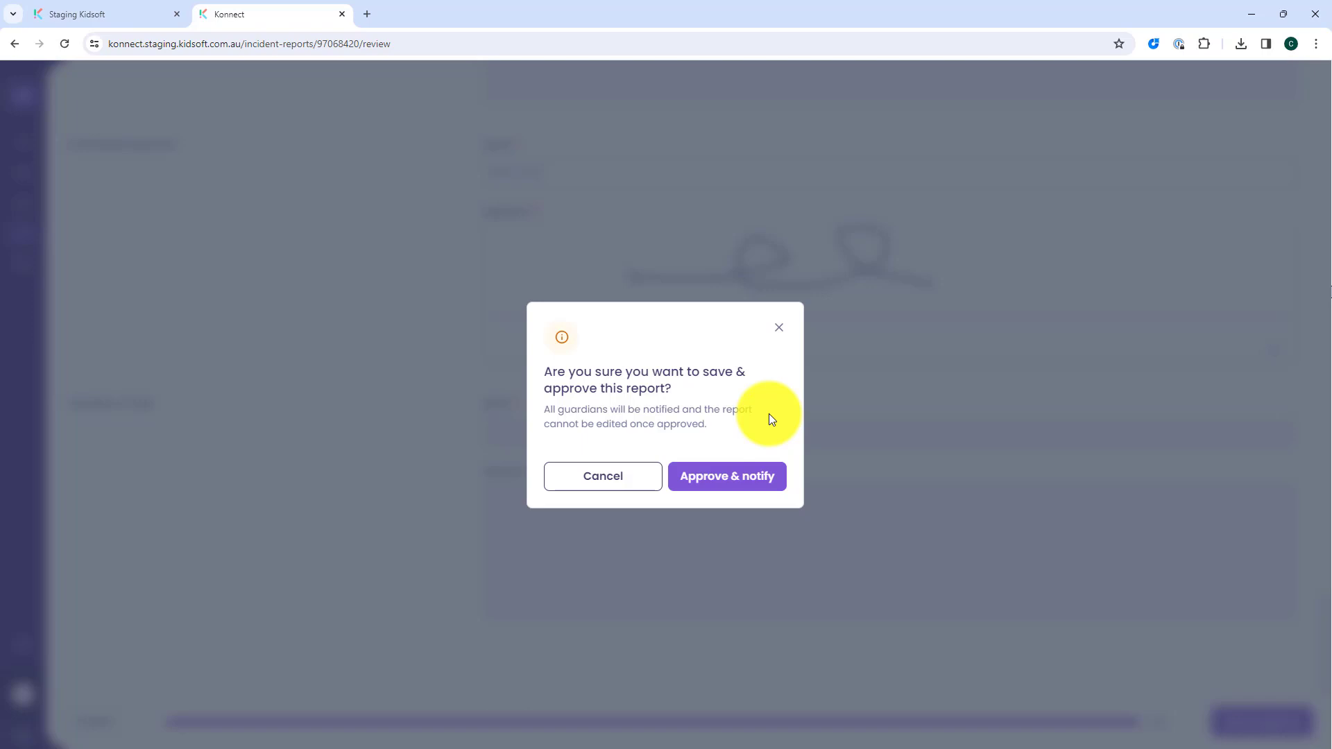
{"action": "left_click", "coordinate": [726, 479]}
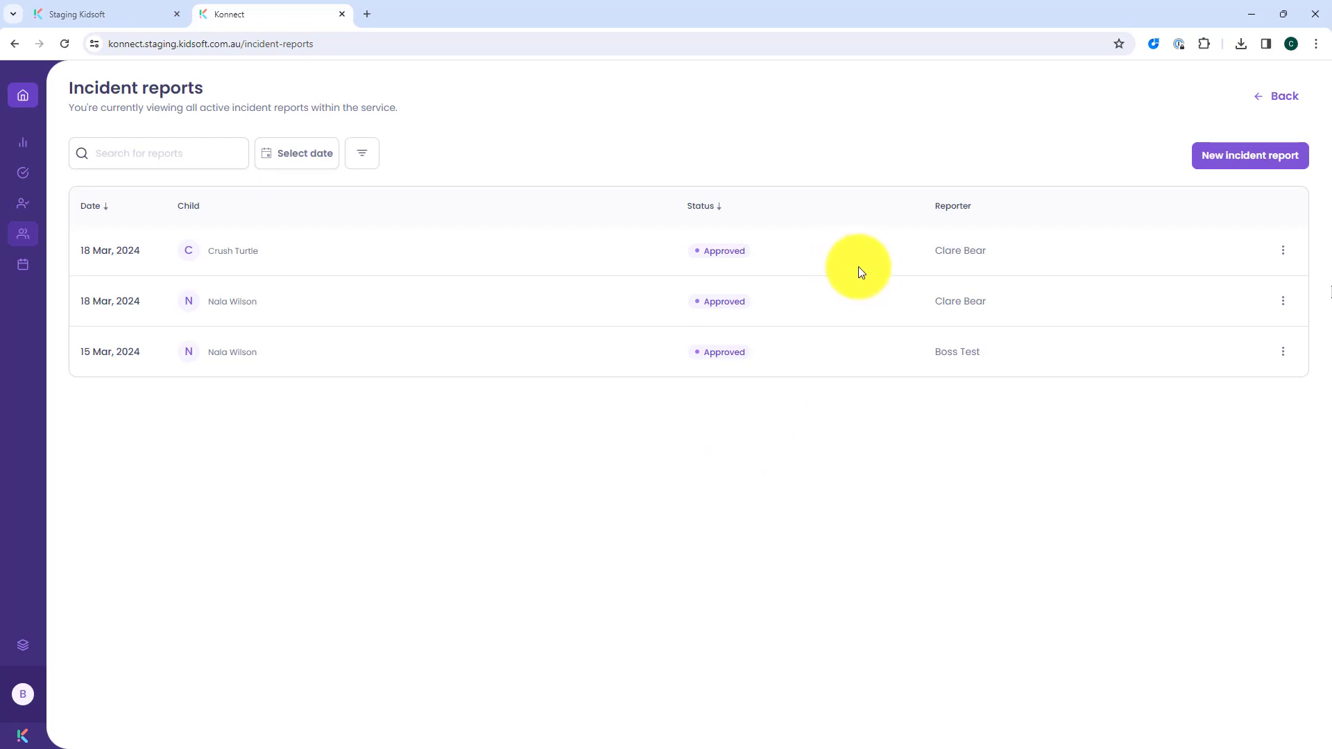
Step: Switch to Kidsoft, check the uncompleted incident reports from the Information Centre, and return to its home page
{"action": "left_click", "coordinate": [161, 12]}
{"action": "left_click", "coordinate": [401, 121]}
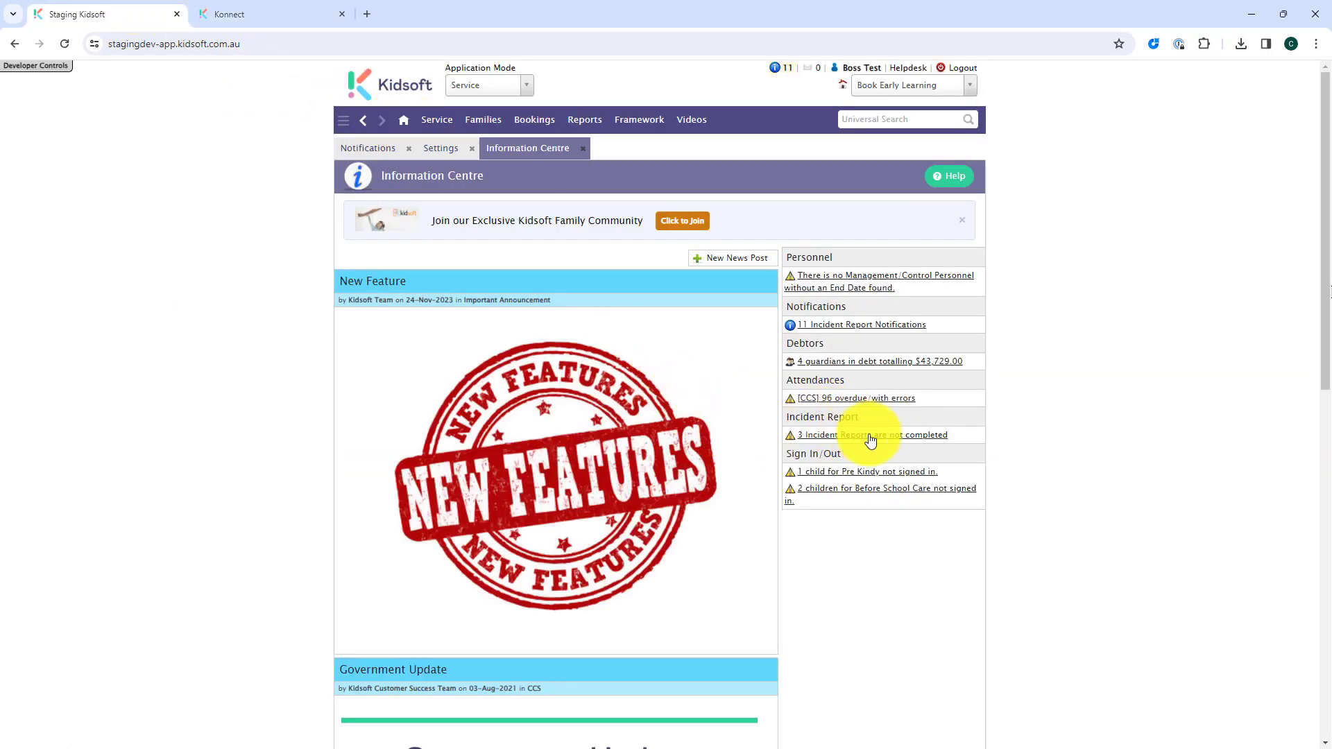
{"action": "left_click", "coordinate": [871, 437]}
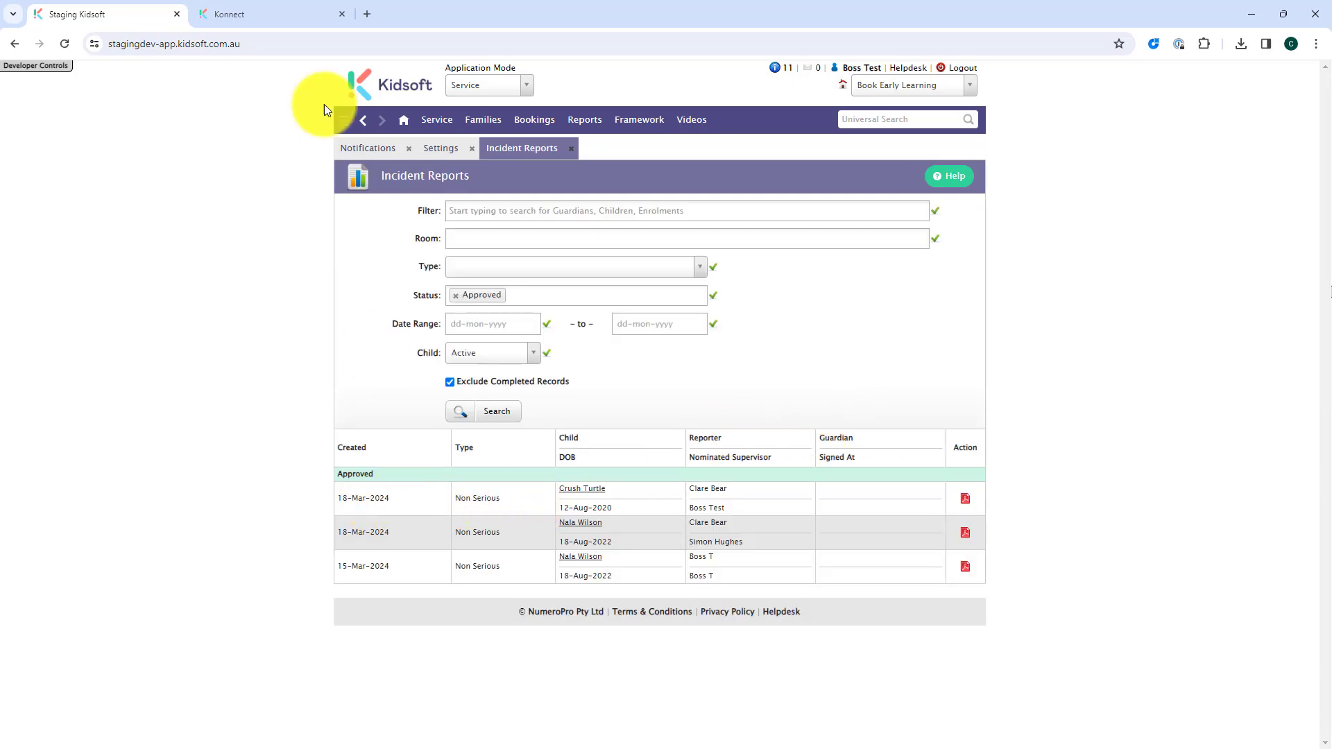
{"action": "left_click", "coordinate": [403, 119]}
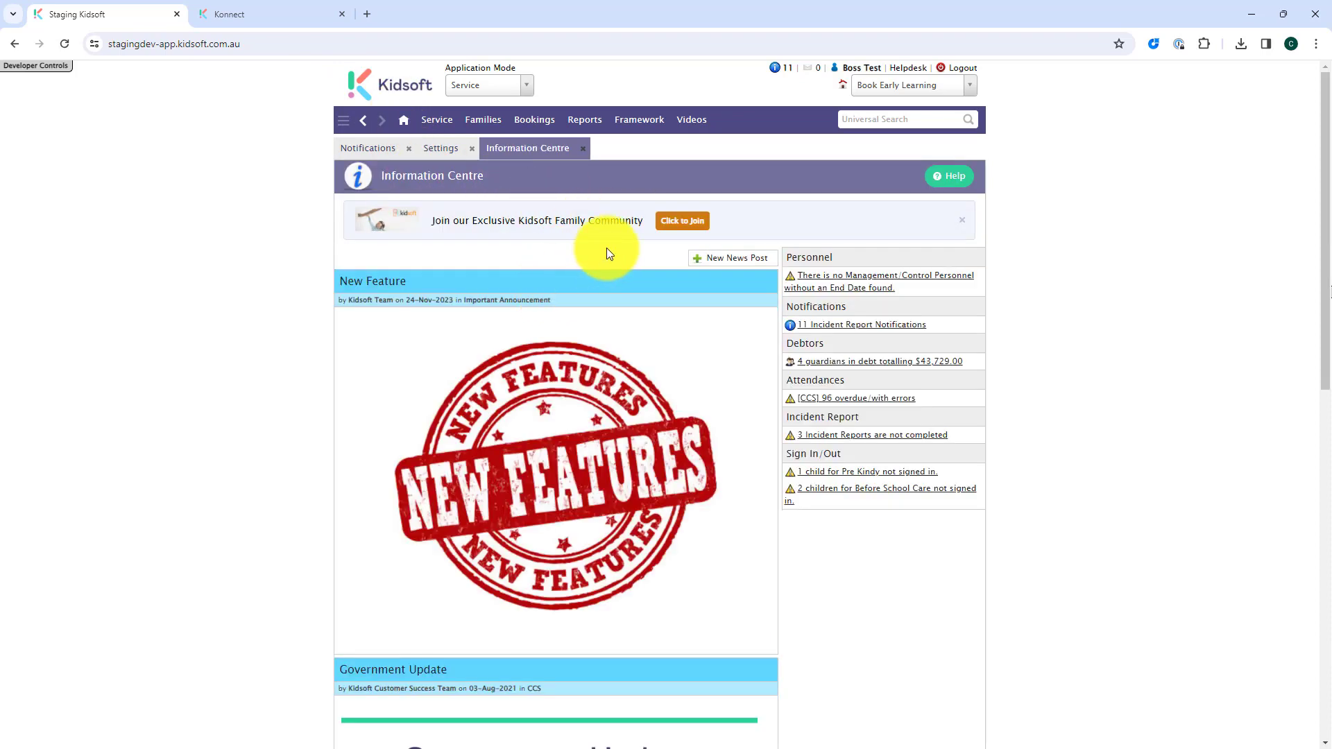